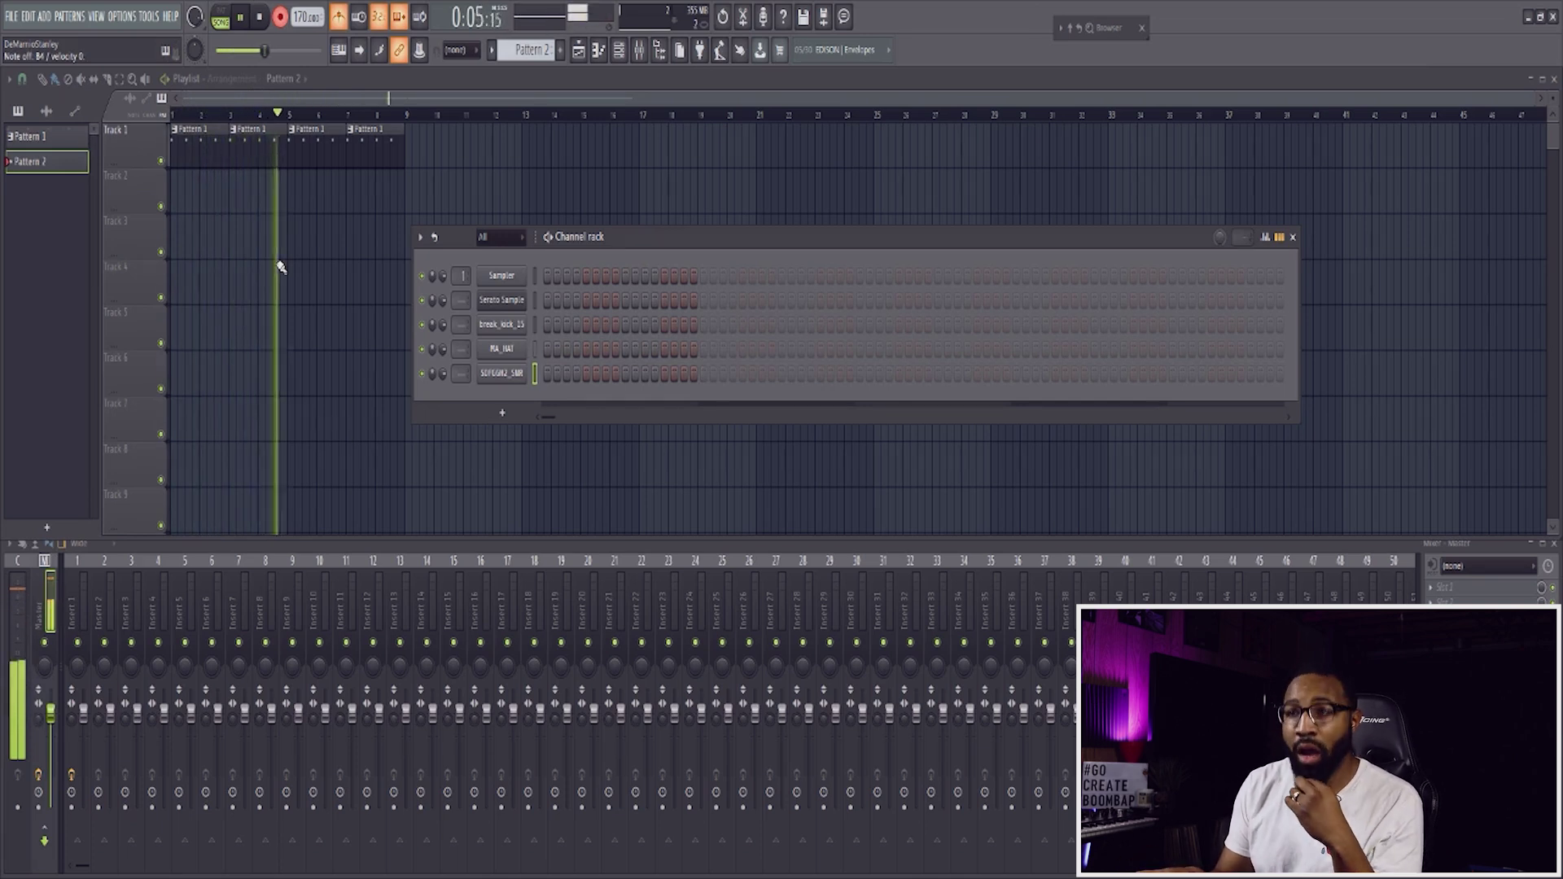
Step: Stop recording and place a copy of the Pattern 2 clip directly after the first one on Track 2
key("r")
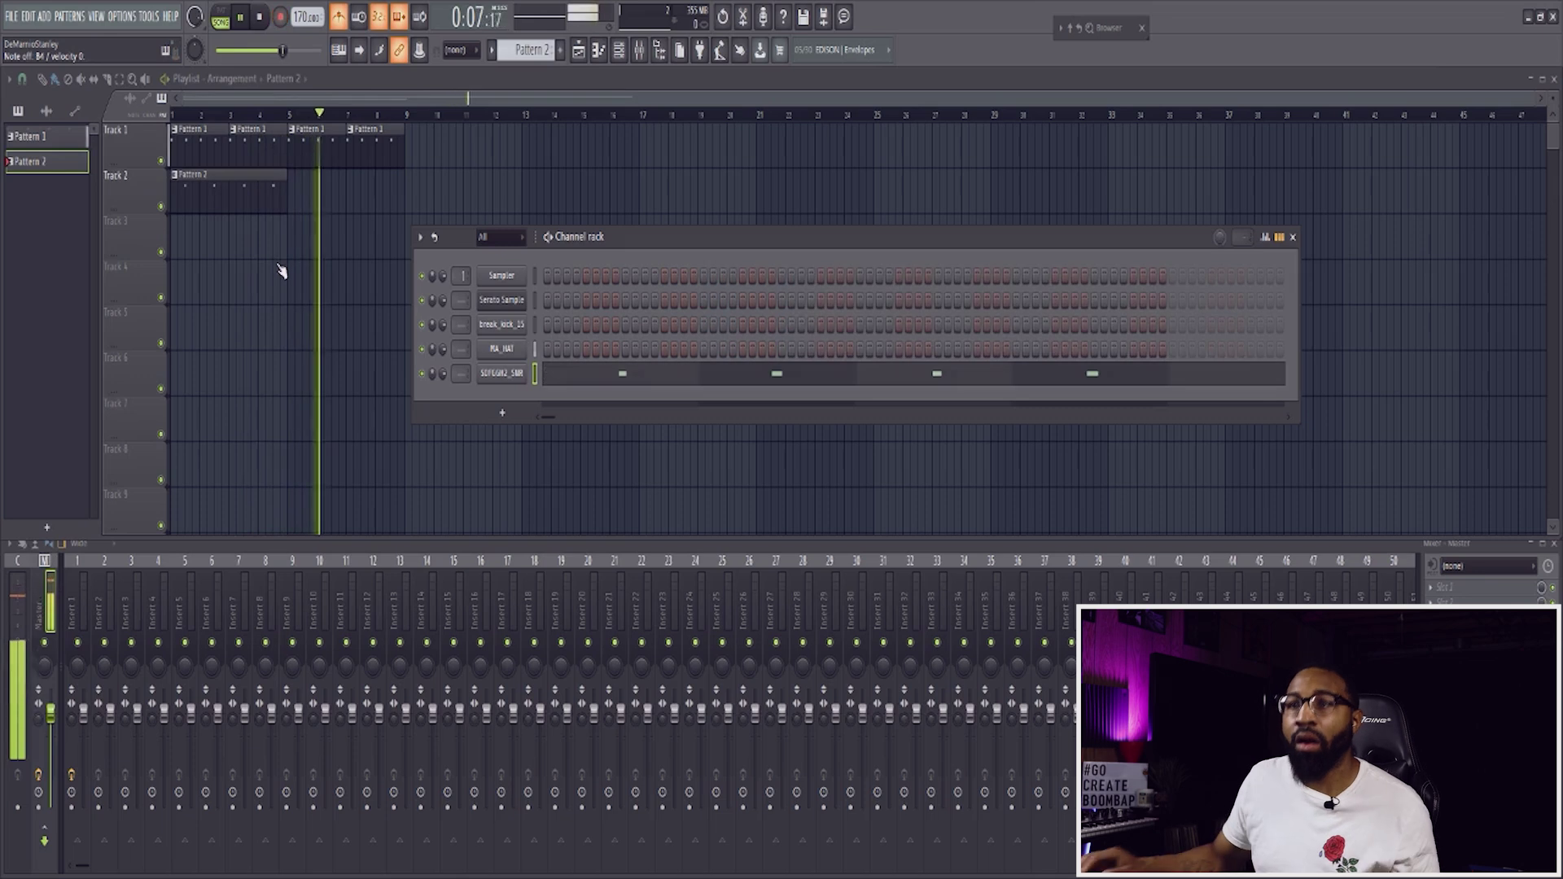
left_click_drag(240, 196, 364, 209)
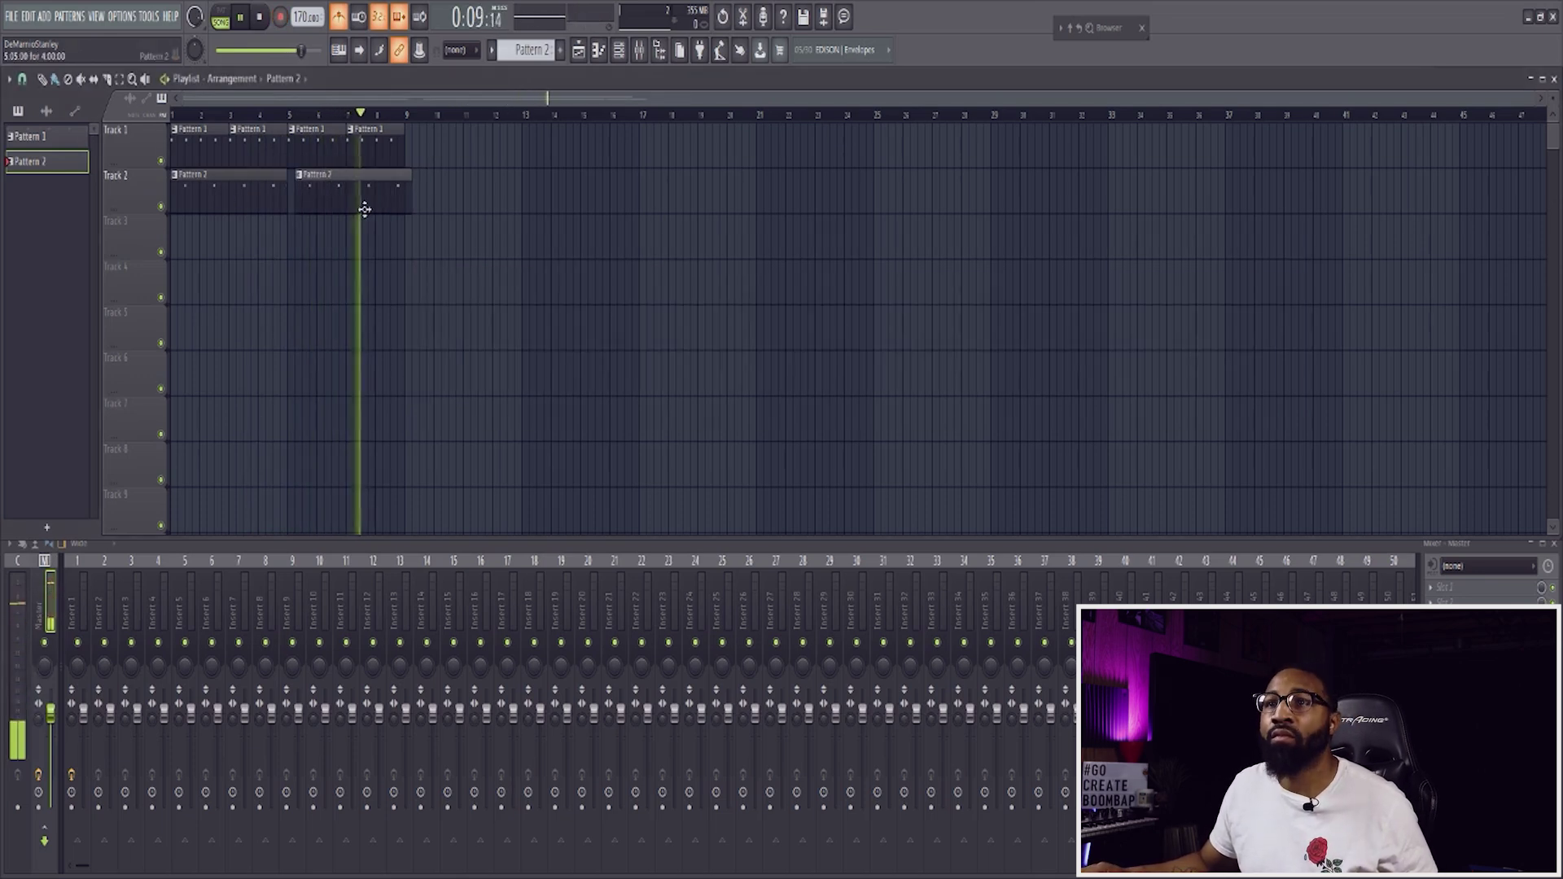
Step: Open the snare notes of Pattern 2 and the kick notes of Pattern 3 in the piano roll
double_click(357, 210)
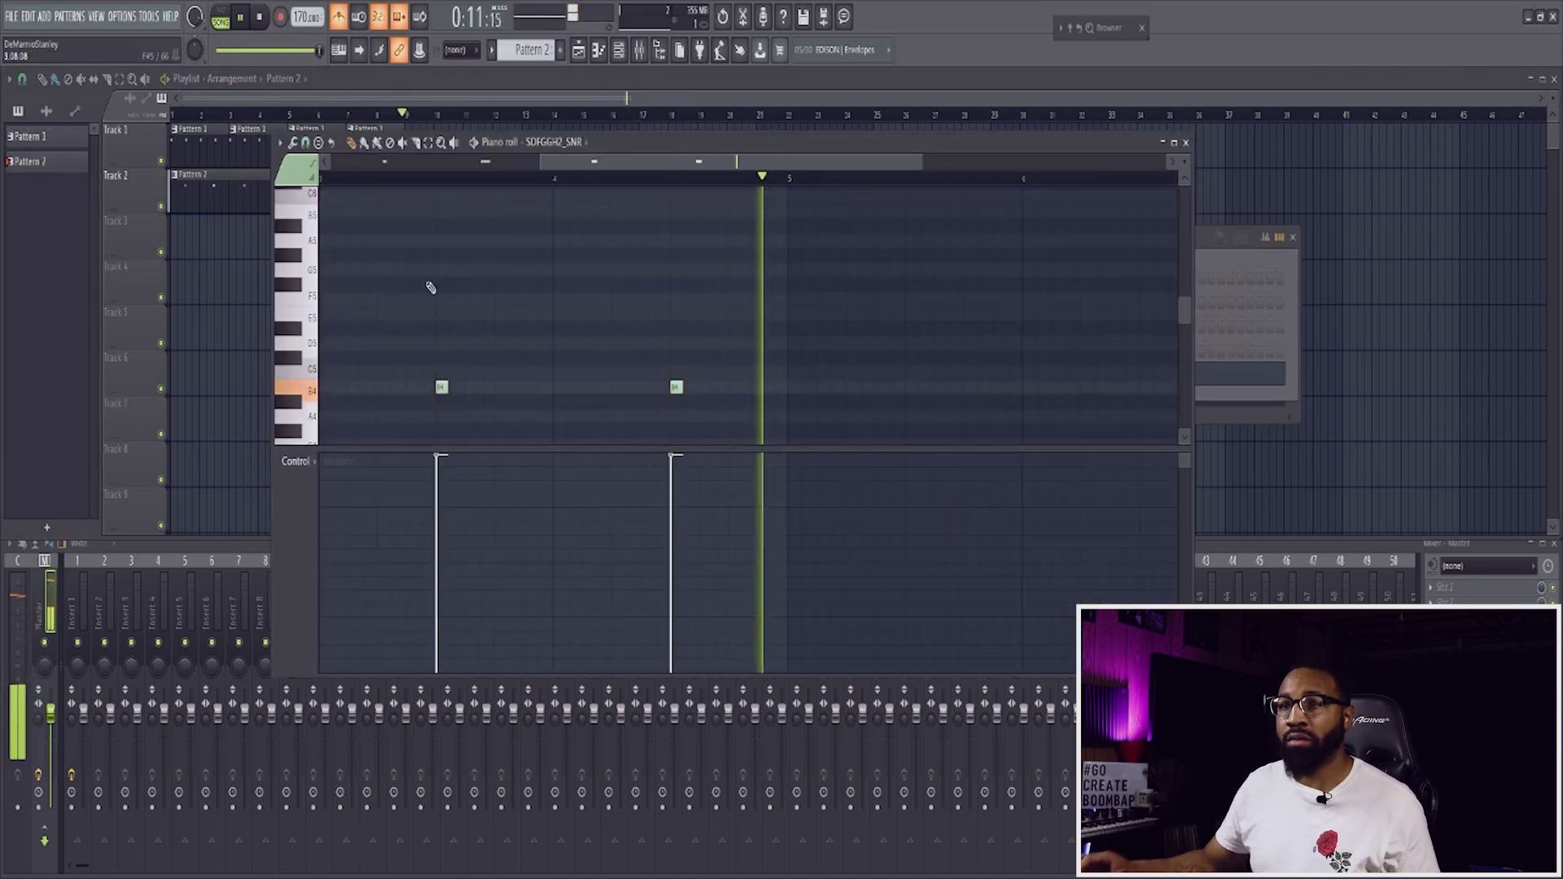
scroll(722, 347, "down", 3)
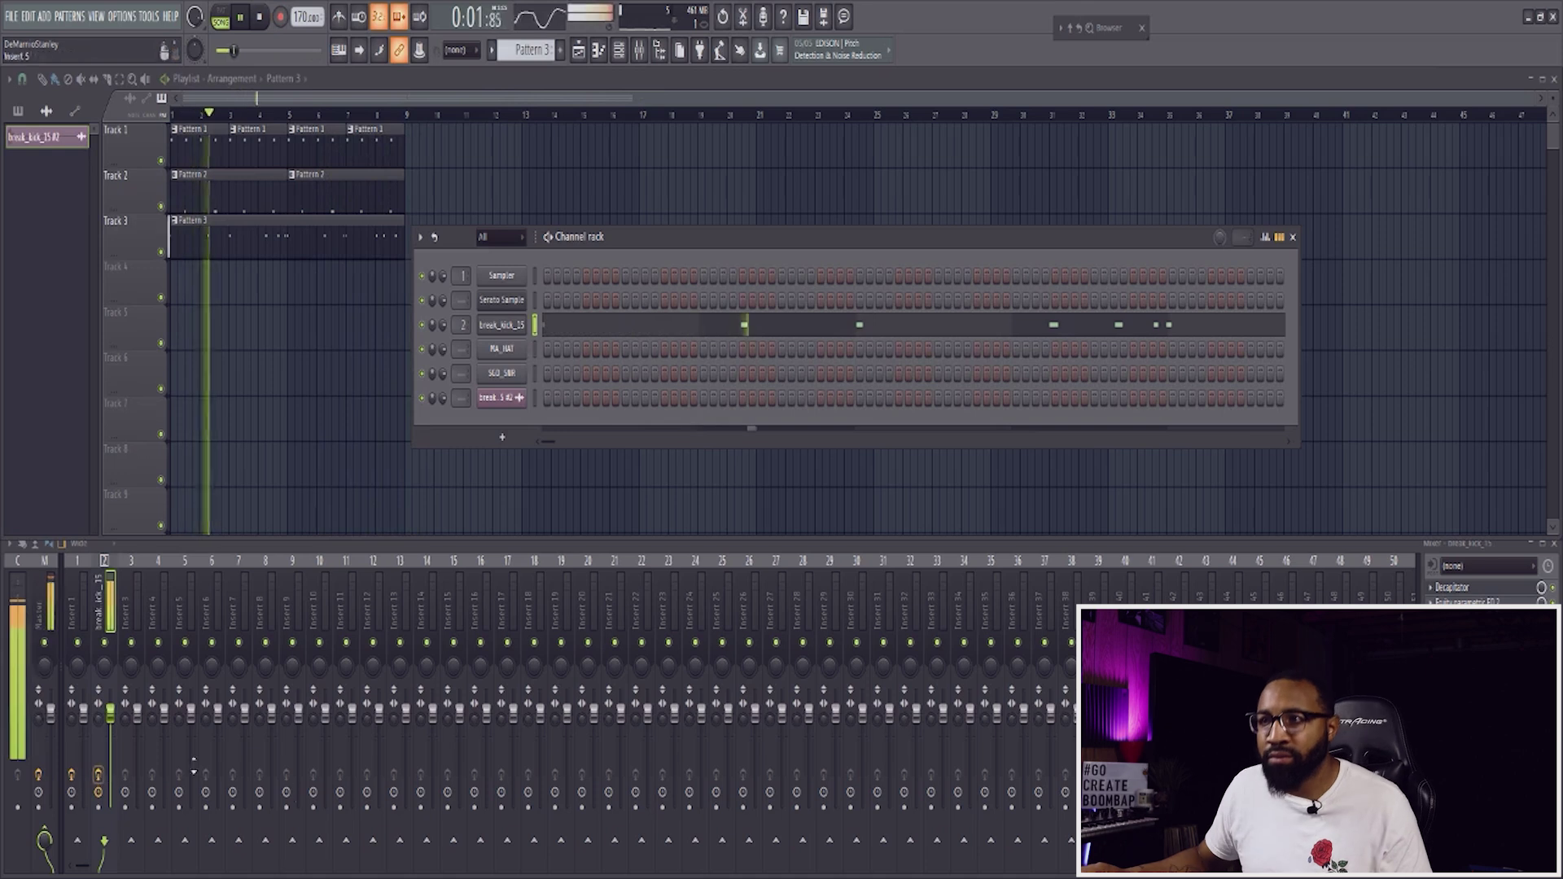
left_click(832, 326)
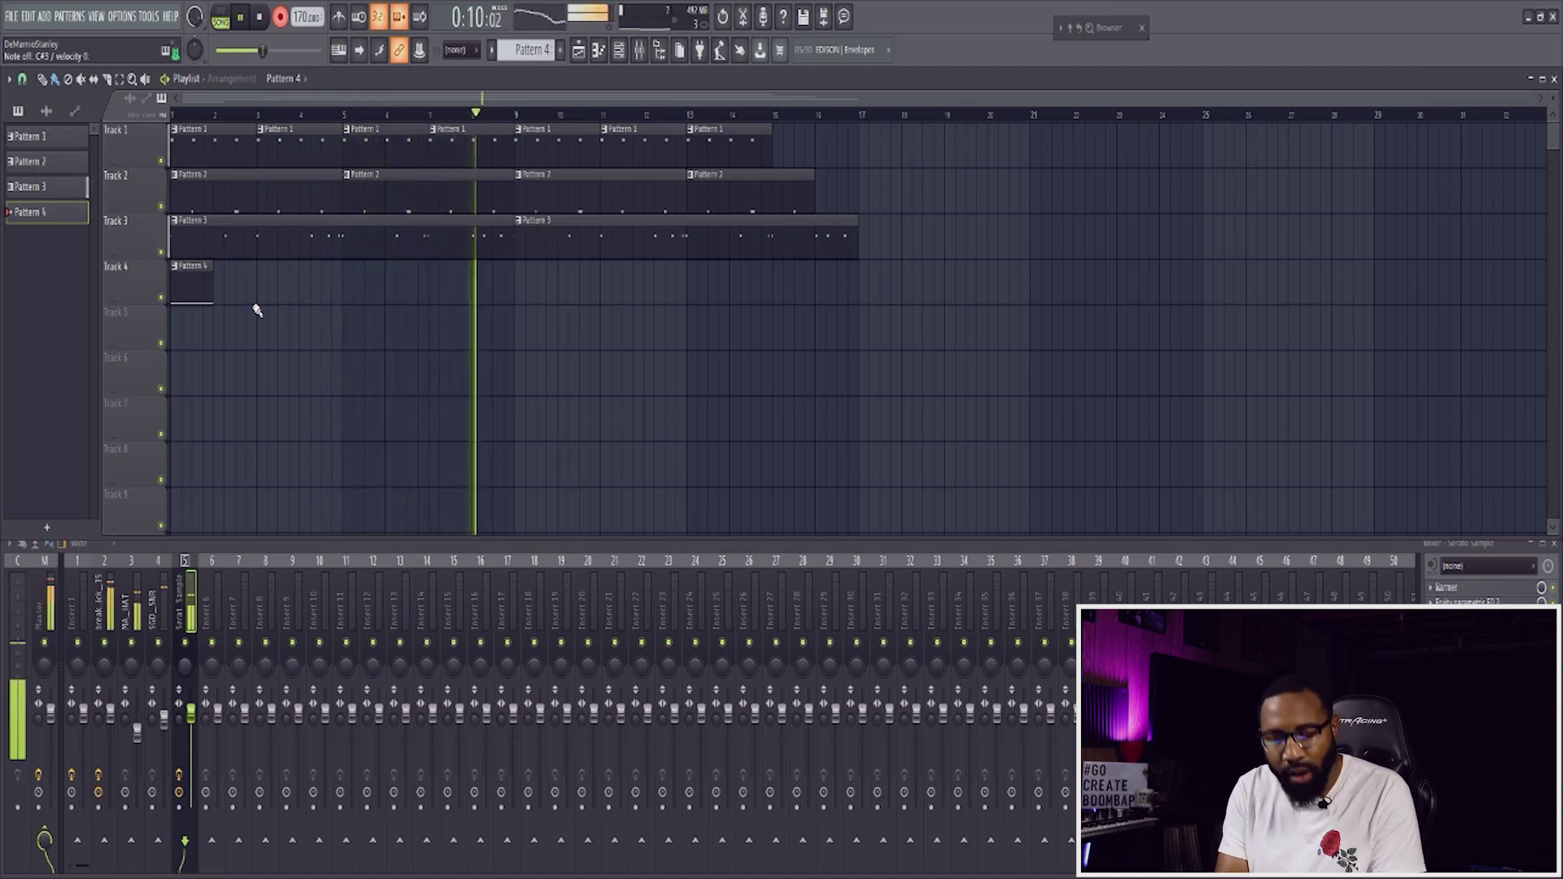
Step: Stop recording, open Pattern 4's Serato Sample notes in the piano roll and select all of them
key("space")
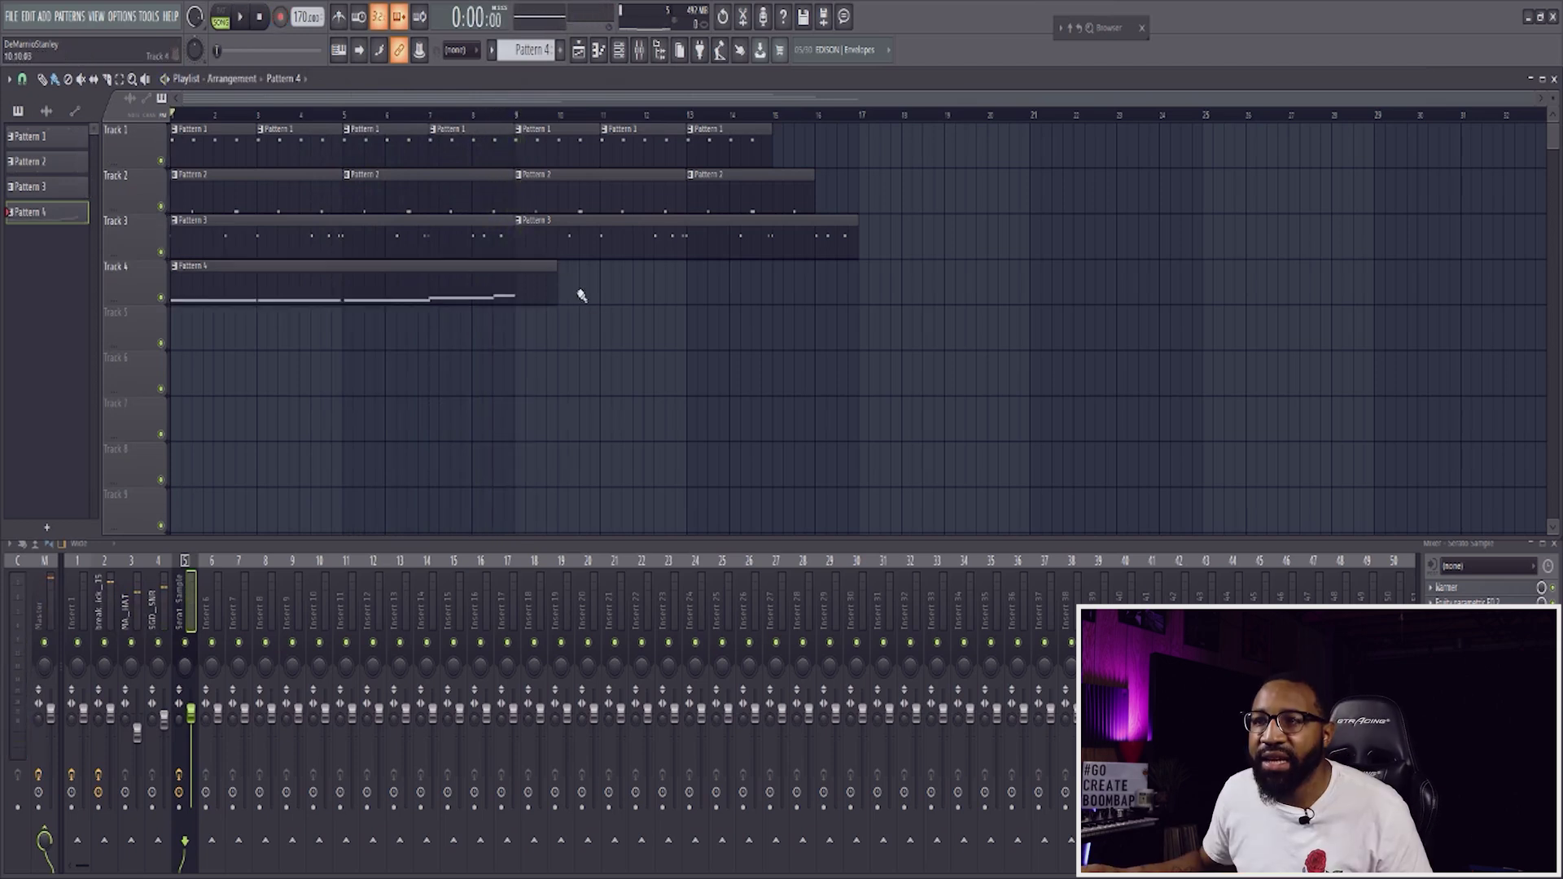
double_click(498, 287)
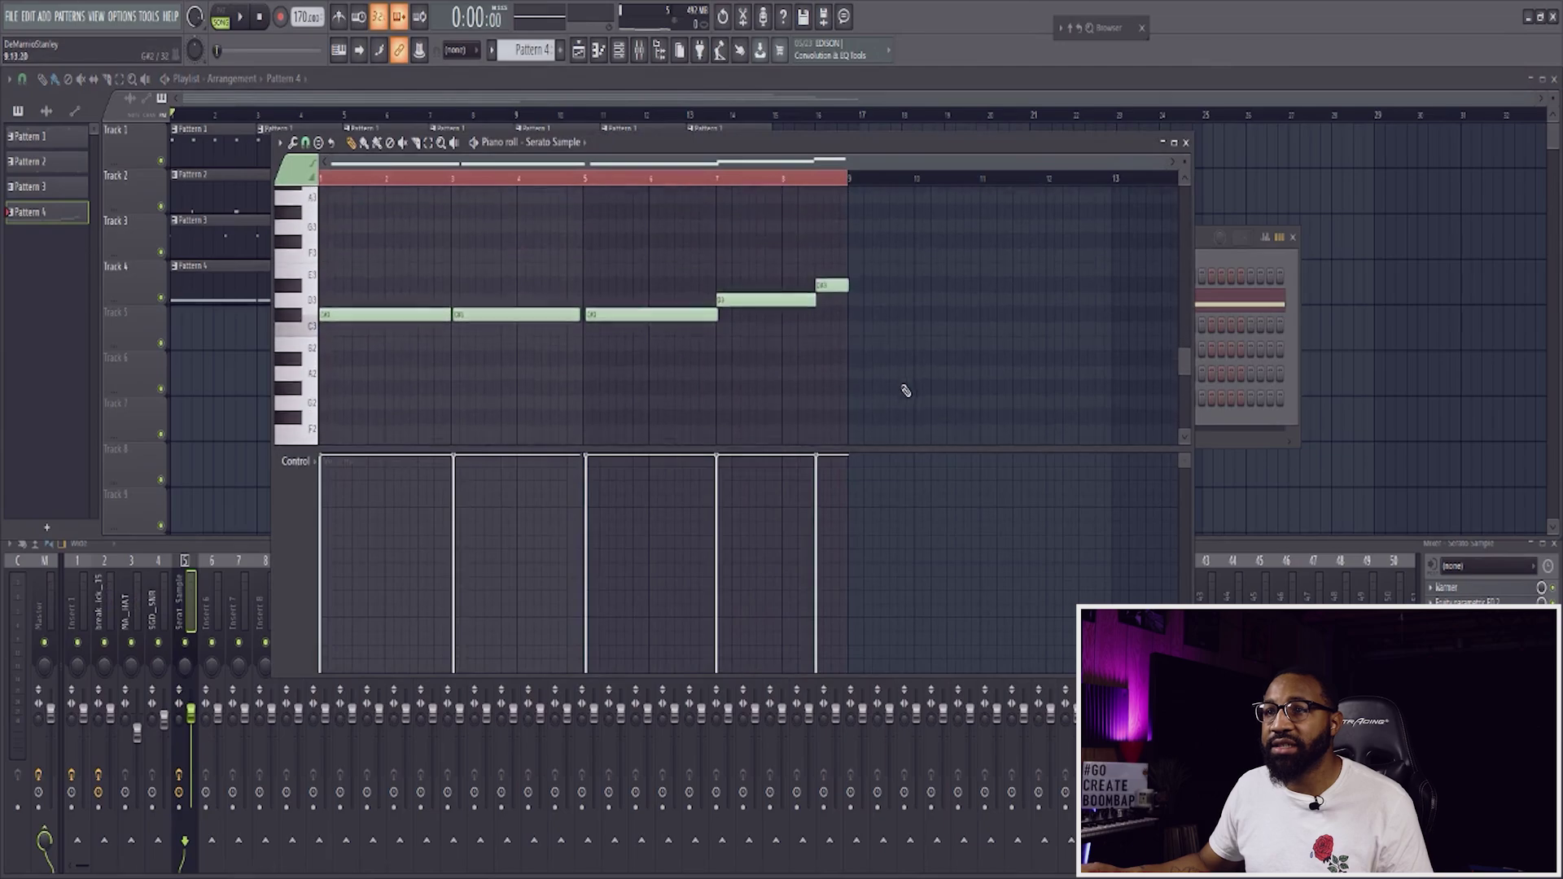
key("ctrl+a")
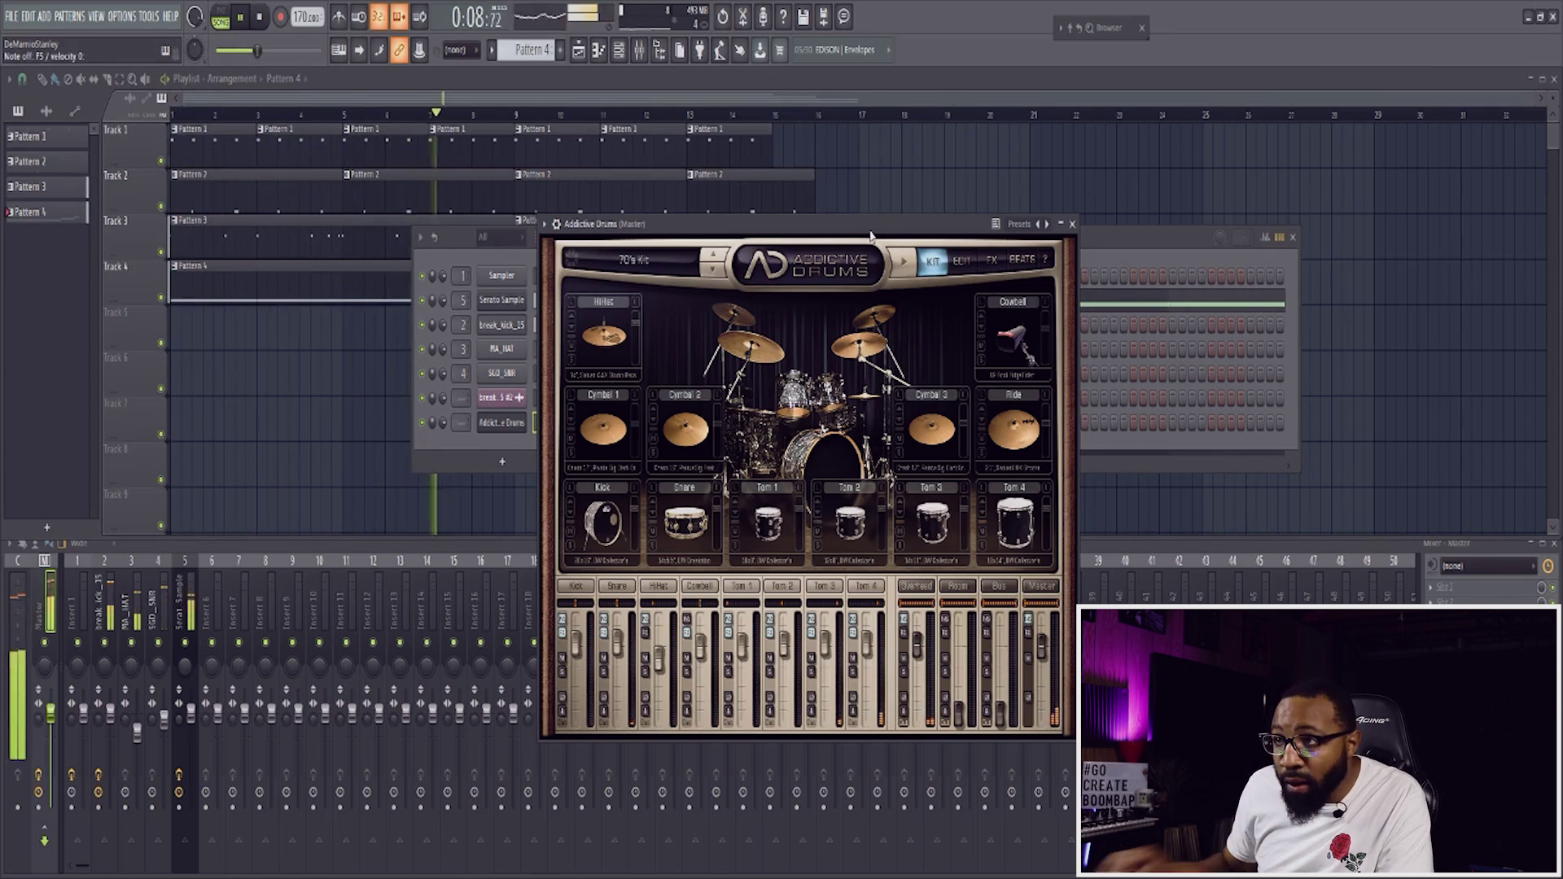
Step: Put away the Addictive Drums and RC-20 Retro Color windows and show the whole arrangement
left_click(876, 214)
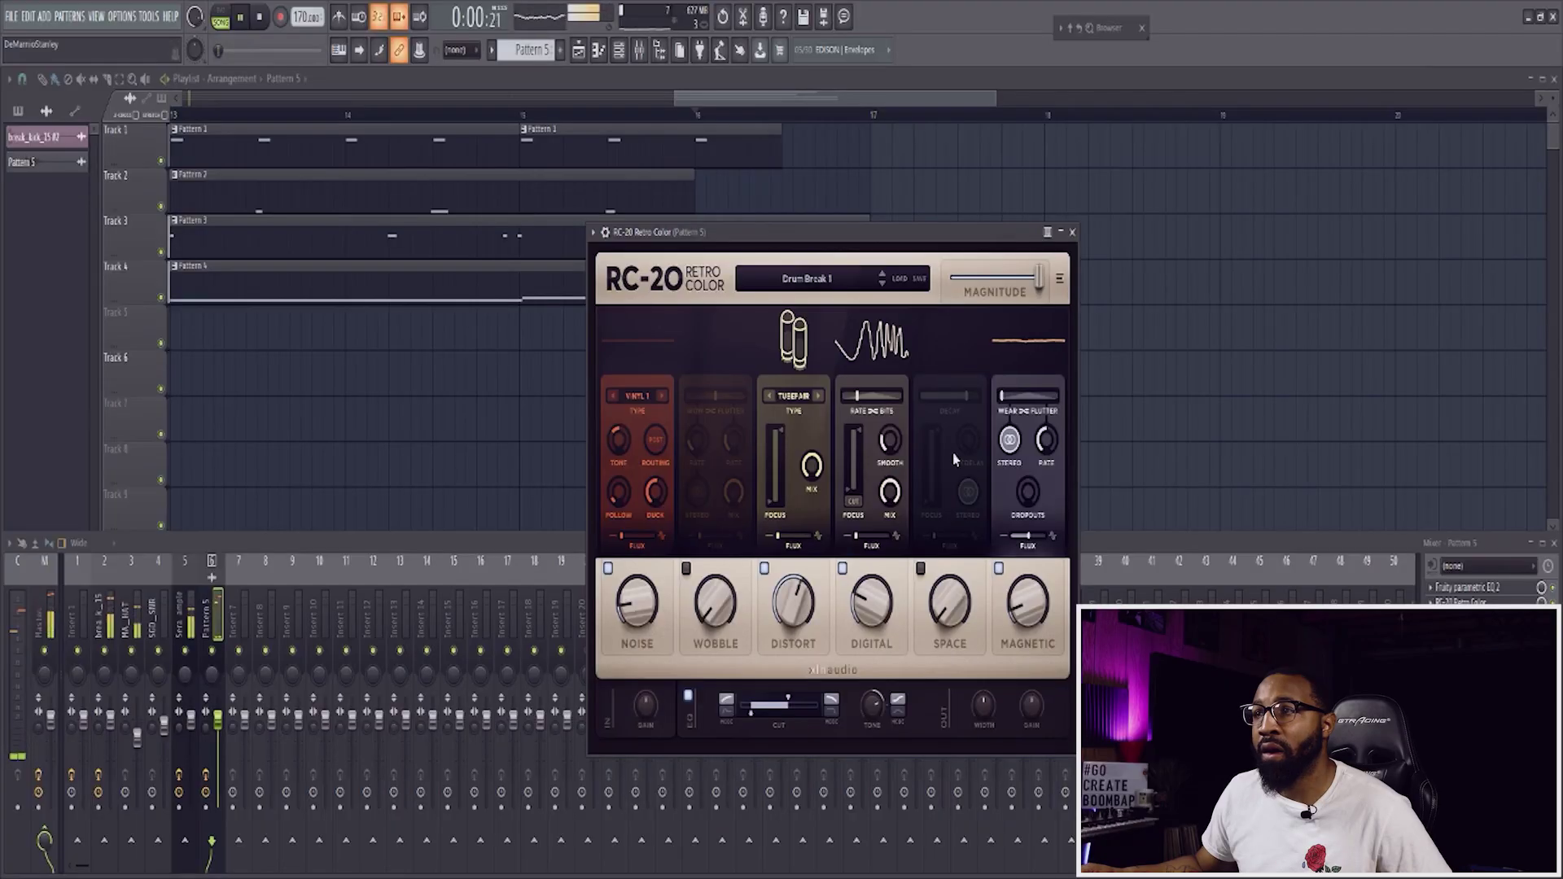
left_click(1073, 233)
right_click(1136, 360, "ctrl")
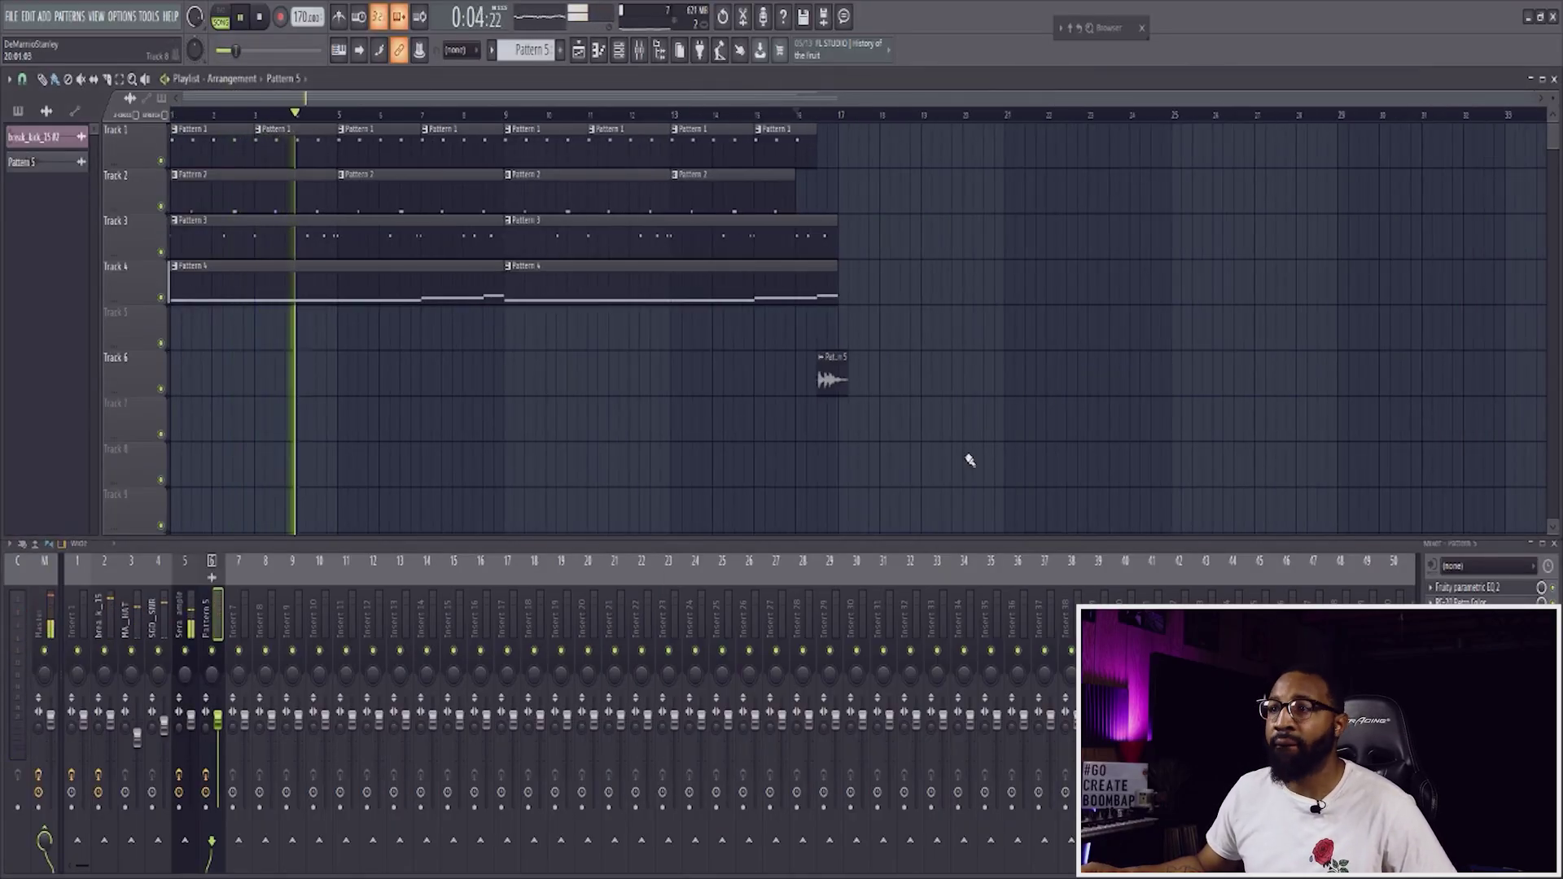
Step: Rename the Pattern 5 mixer track as "toms"
left_click(218, 628)
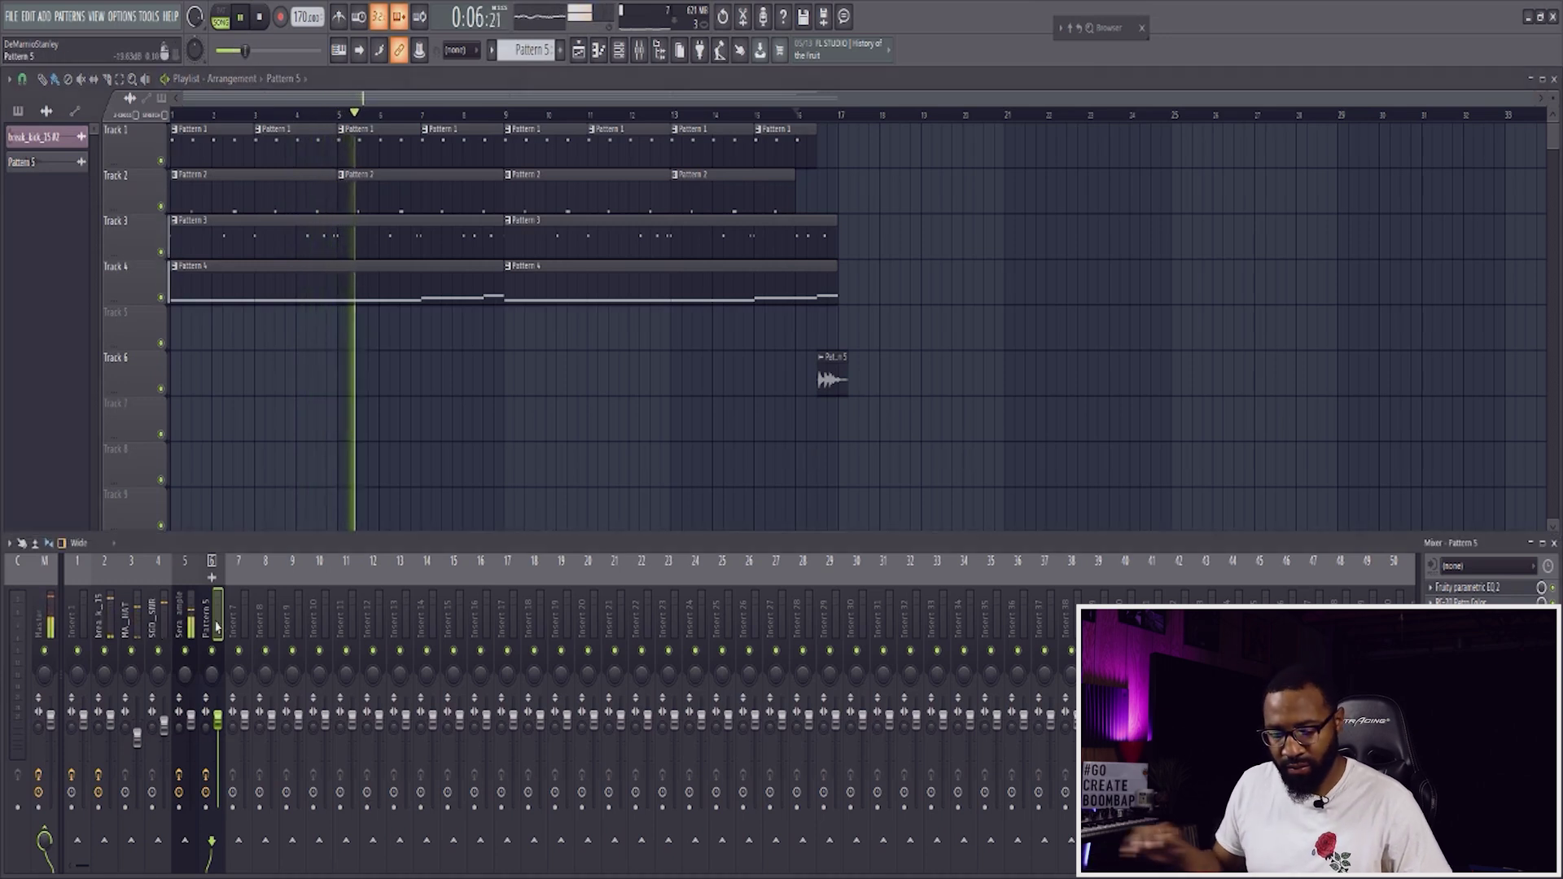
key("F2")
type("toms")
key("Return")
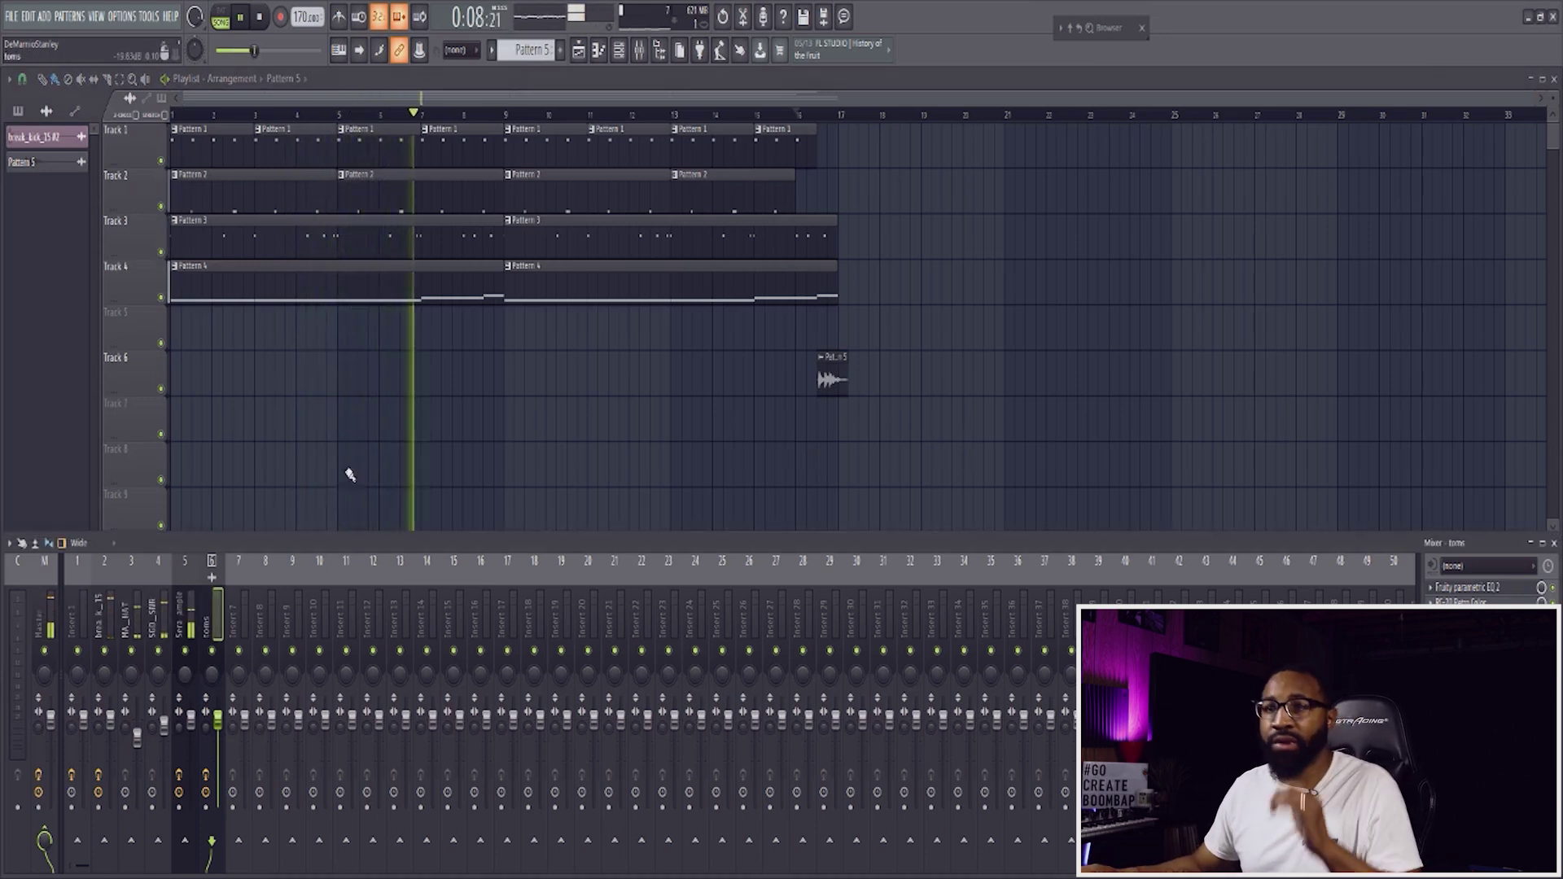
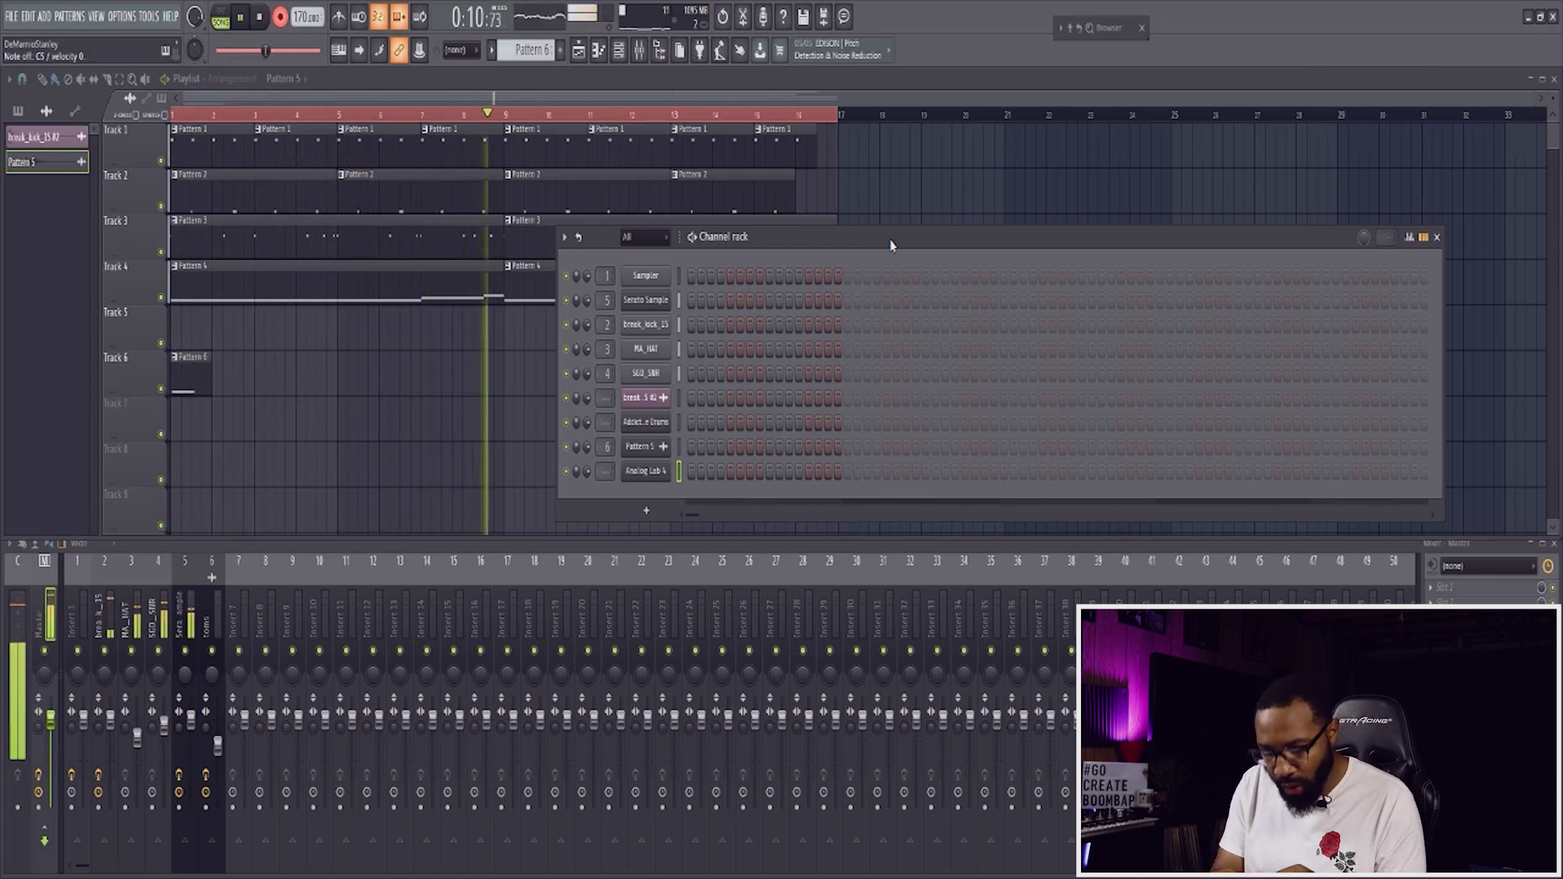
Step: End the Pattern 6 recording, solo Track 4 in the playlist and return to the Analog Lab instrument
key("space")
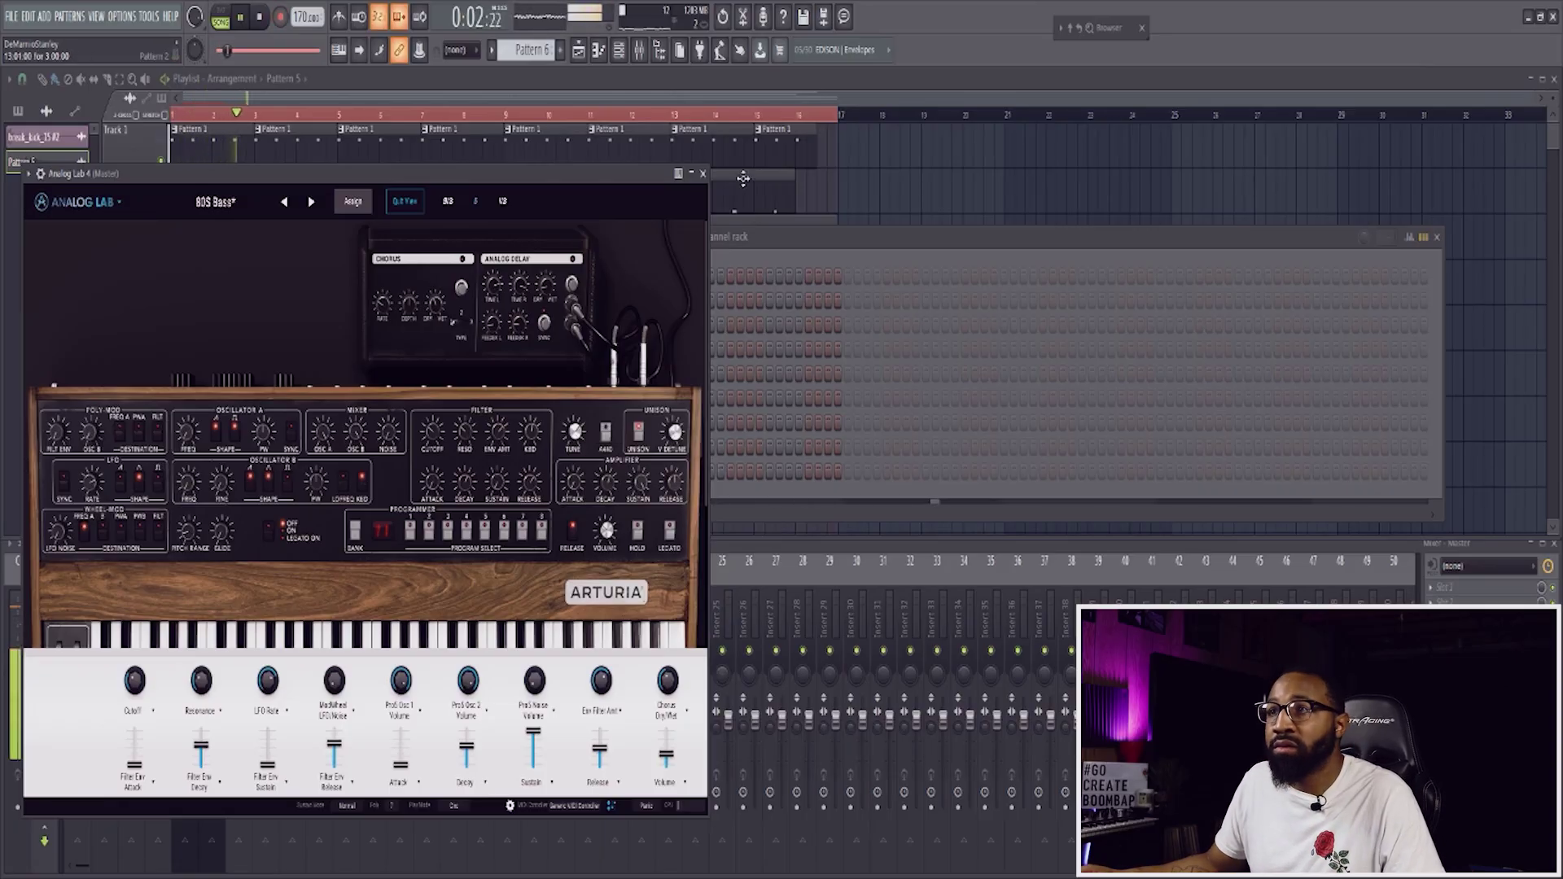
left_click(776, 97)
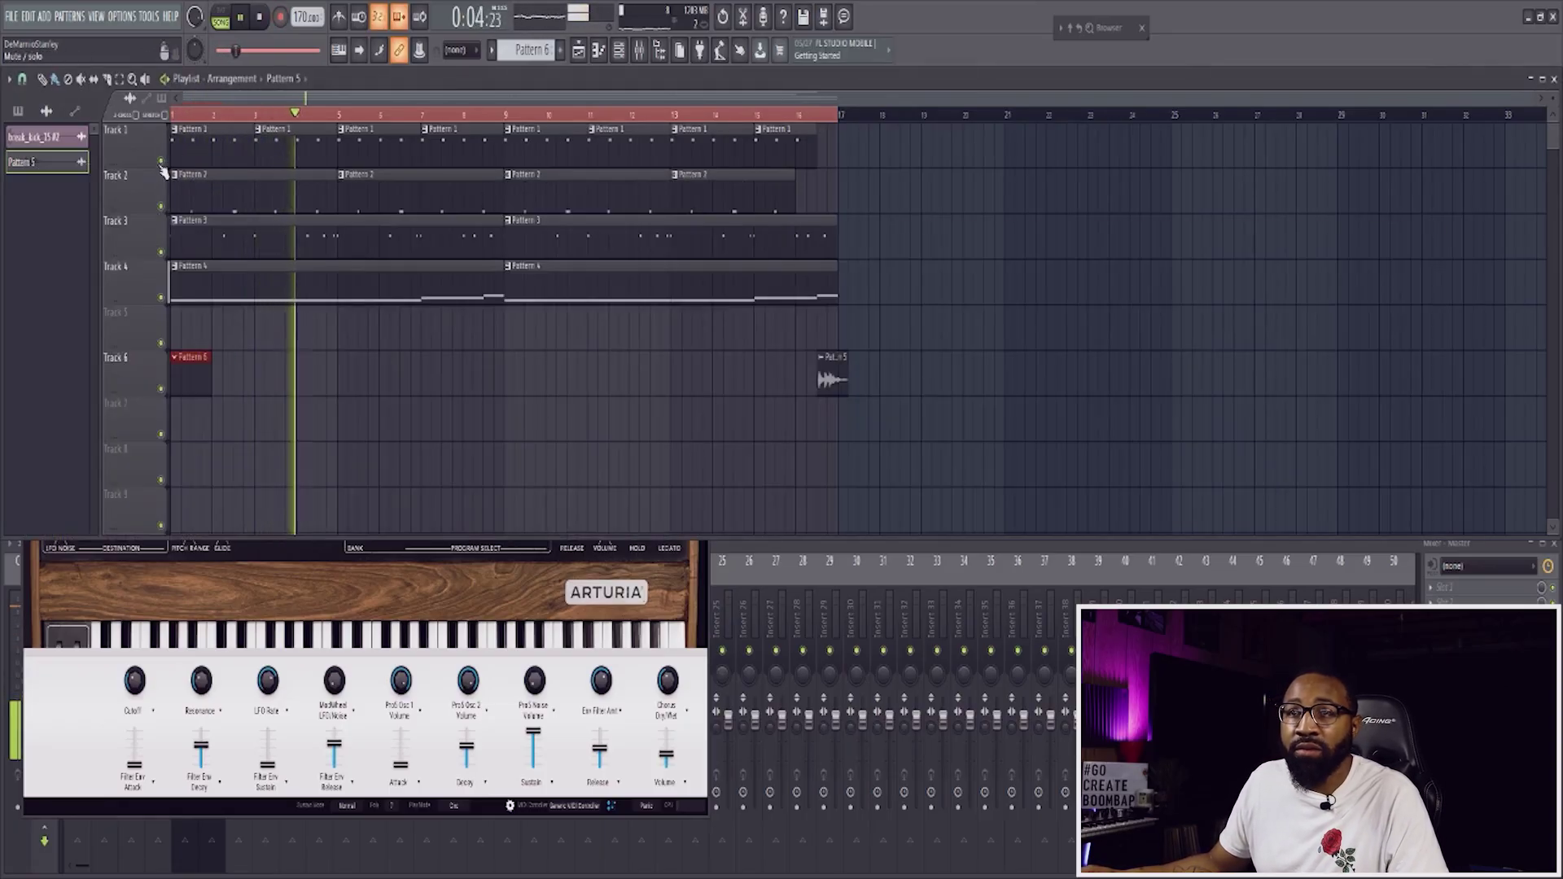
right_click(160, 297)
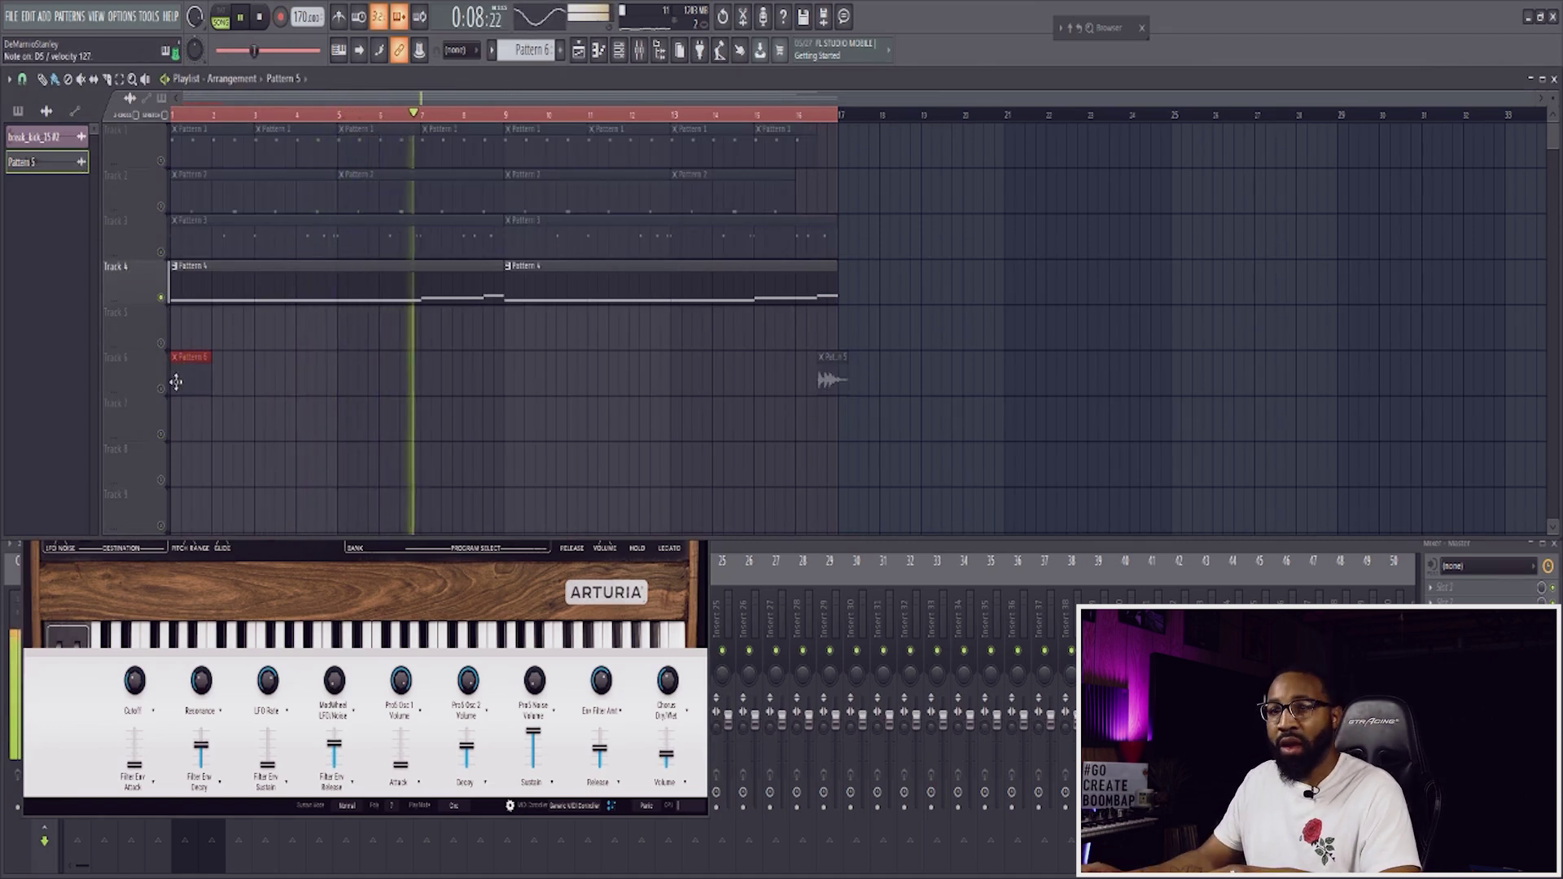
left_click(270, 606)
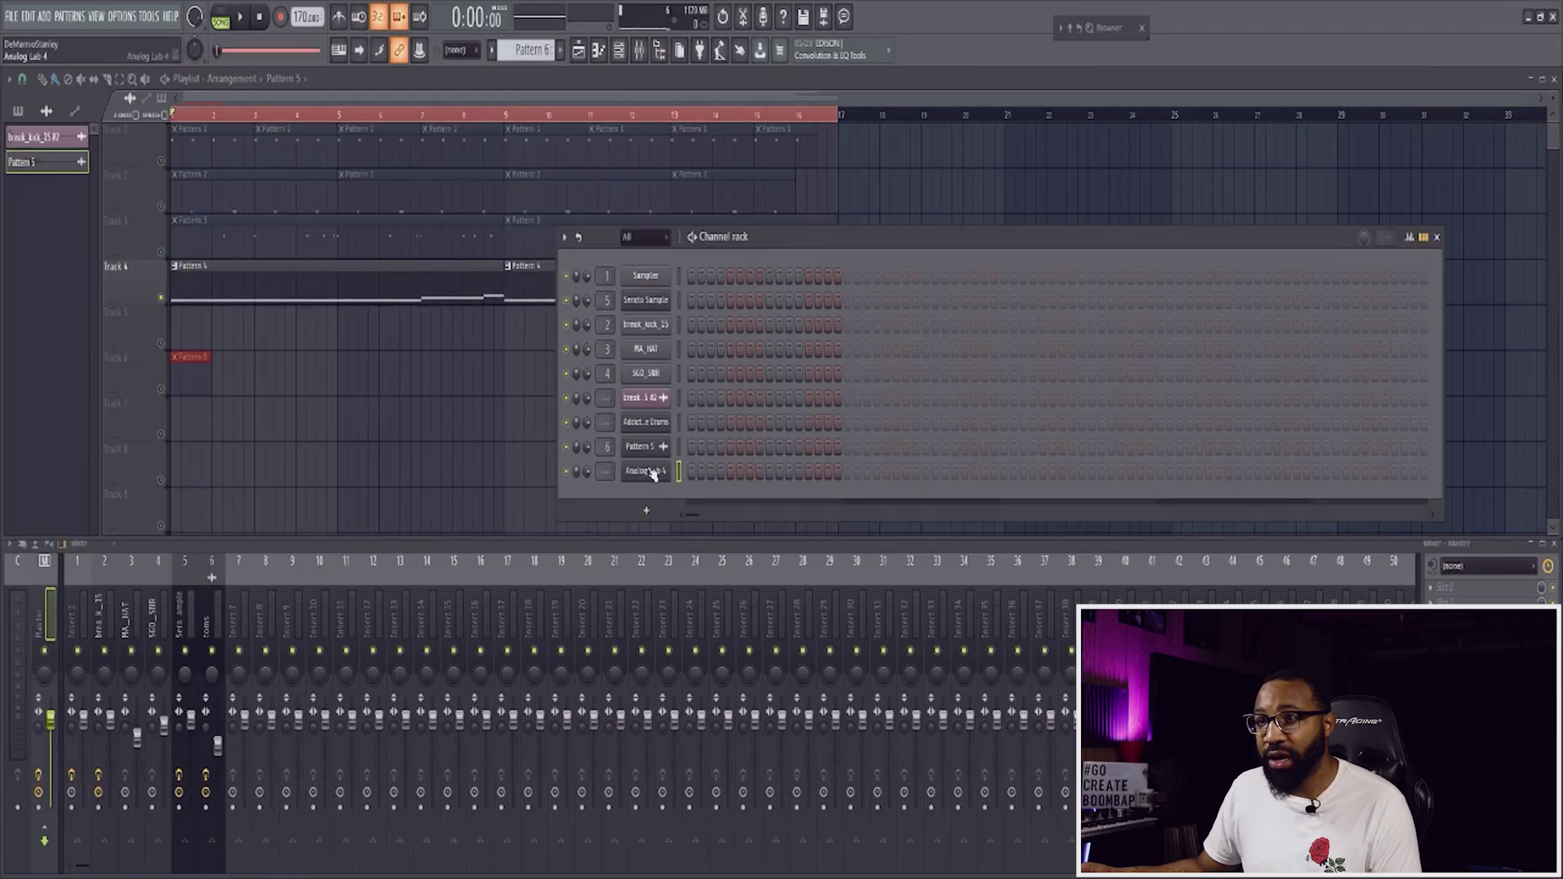
Step: Open the Analog Lab 4 channel, inspect its miscellaneous tuning and root note settings, and return to the instrument view
left_click(651, 472)
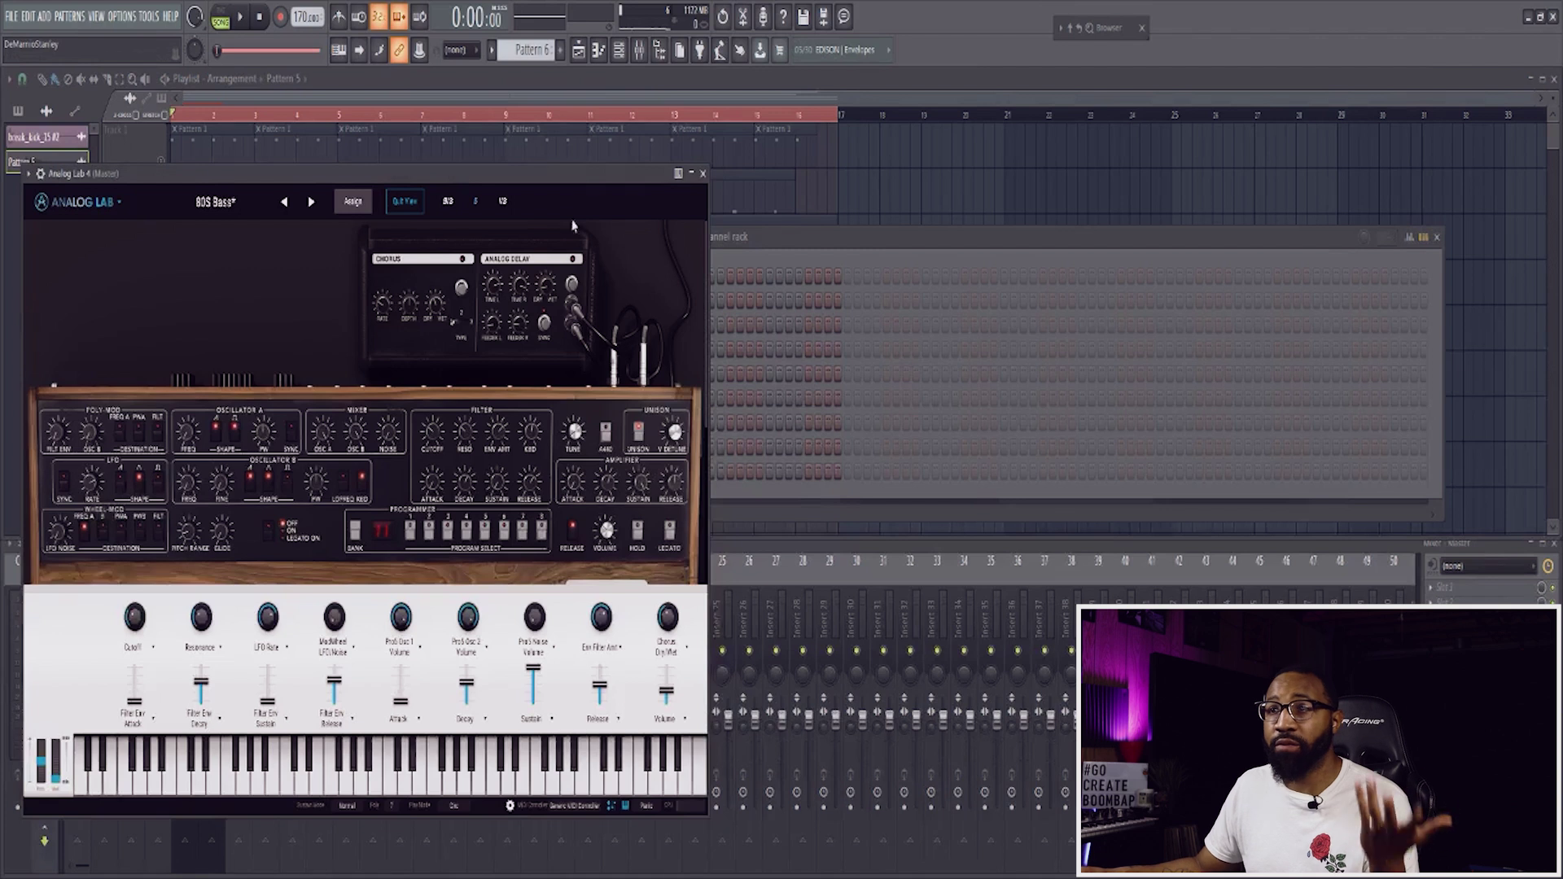
left_click_drag(581, 184, 779, 198)
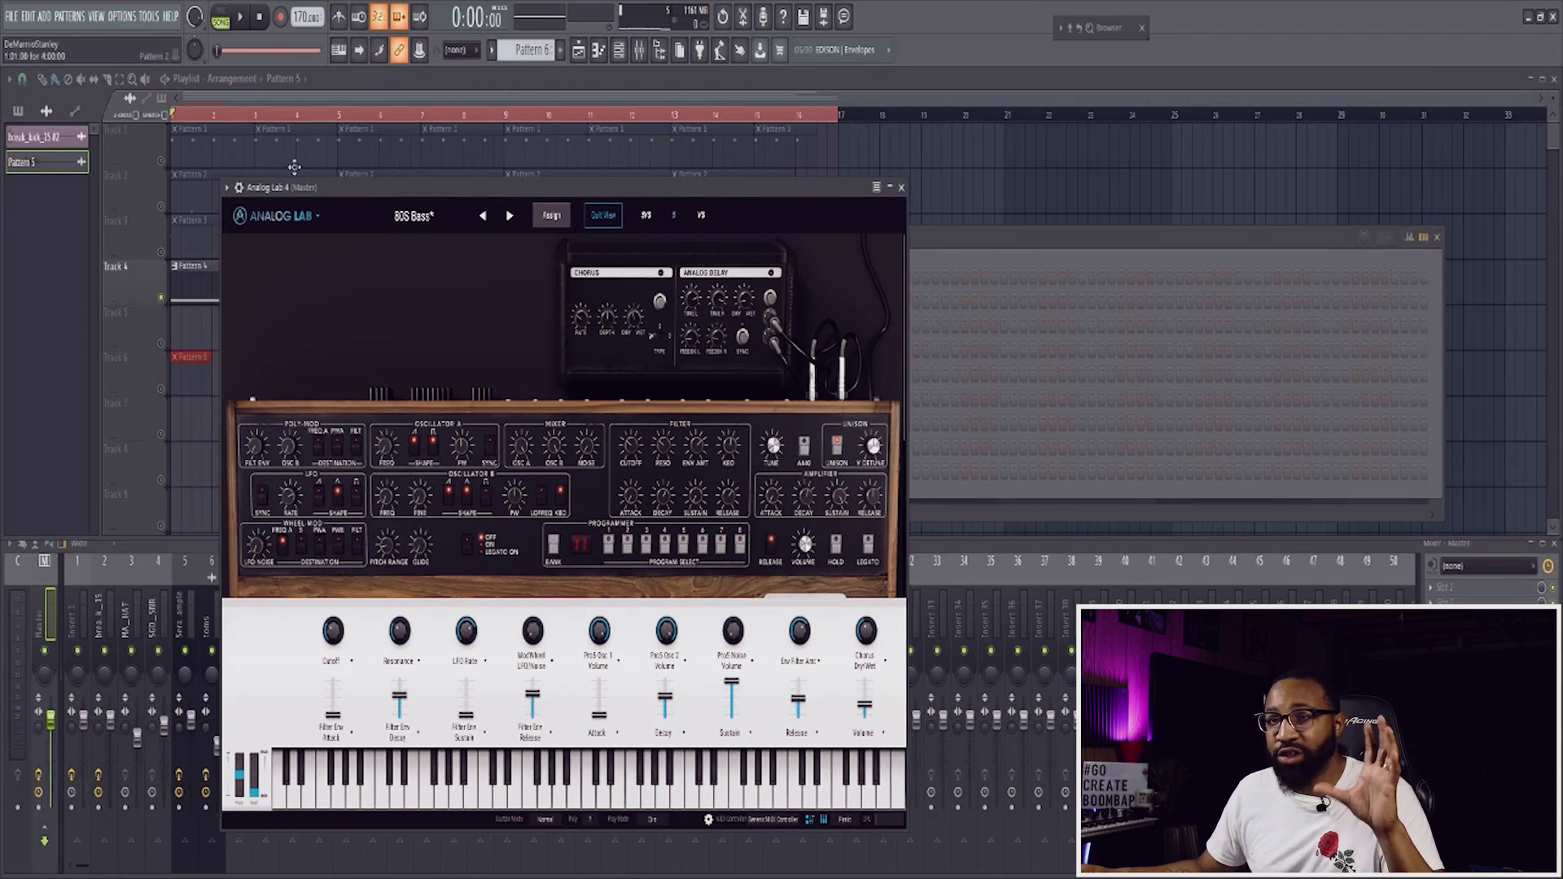
left_click(240, 188)
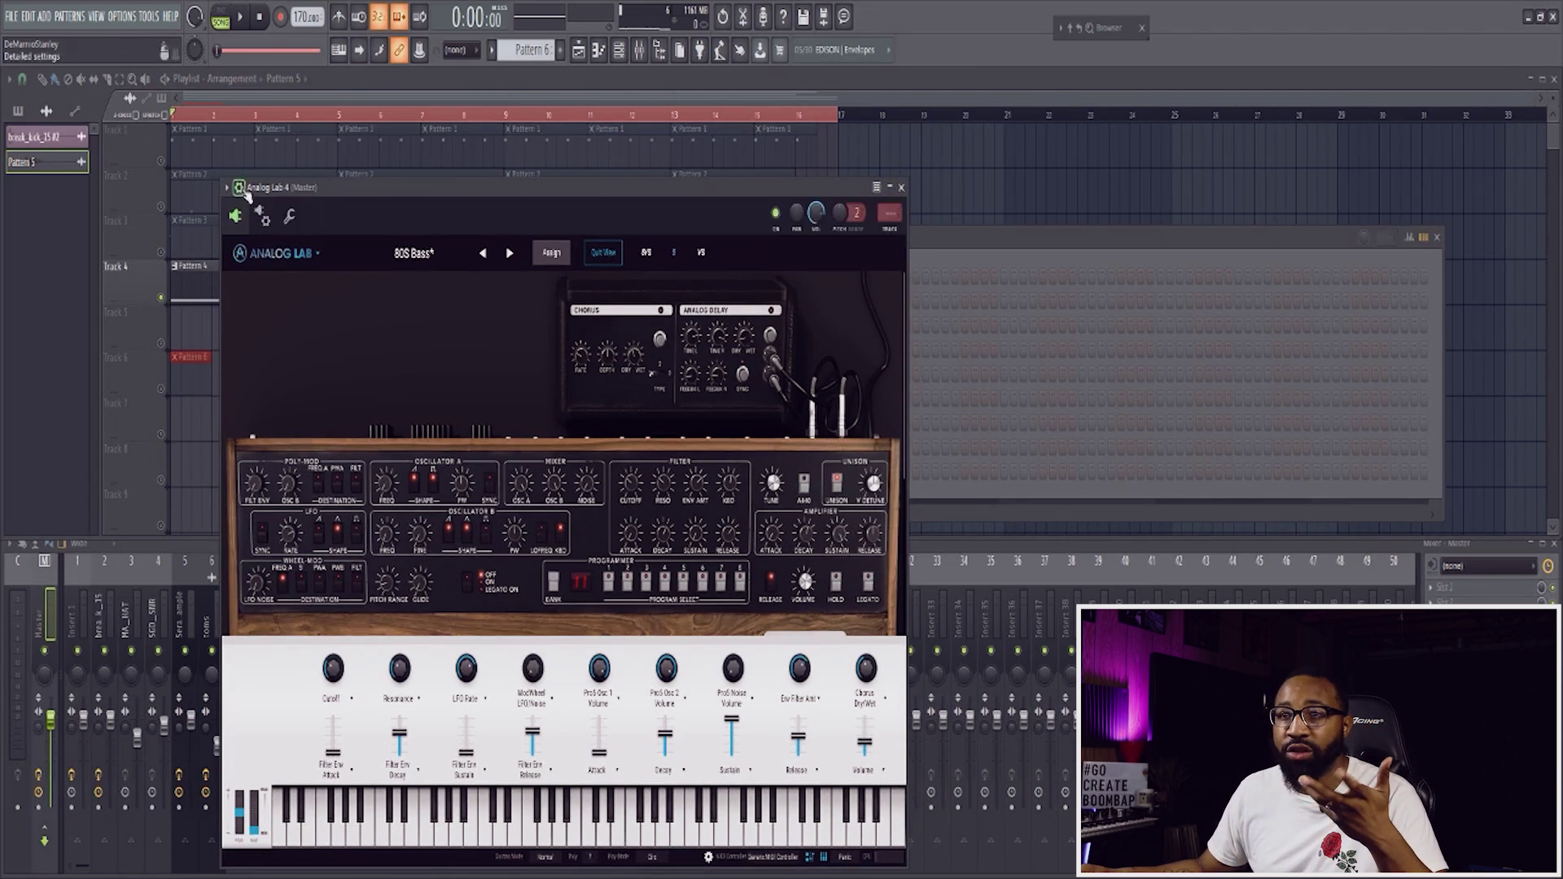
left_click(293, 217)
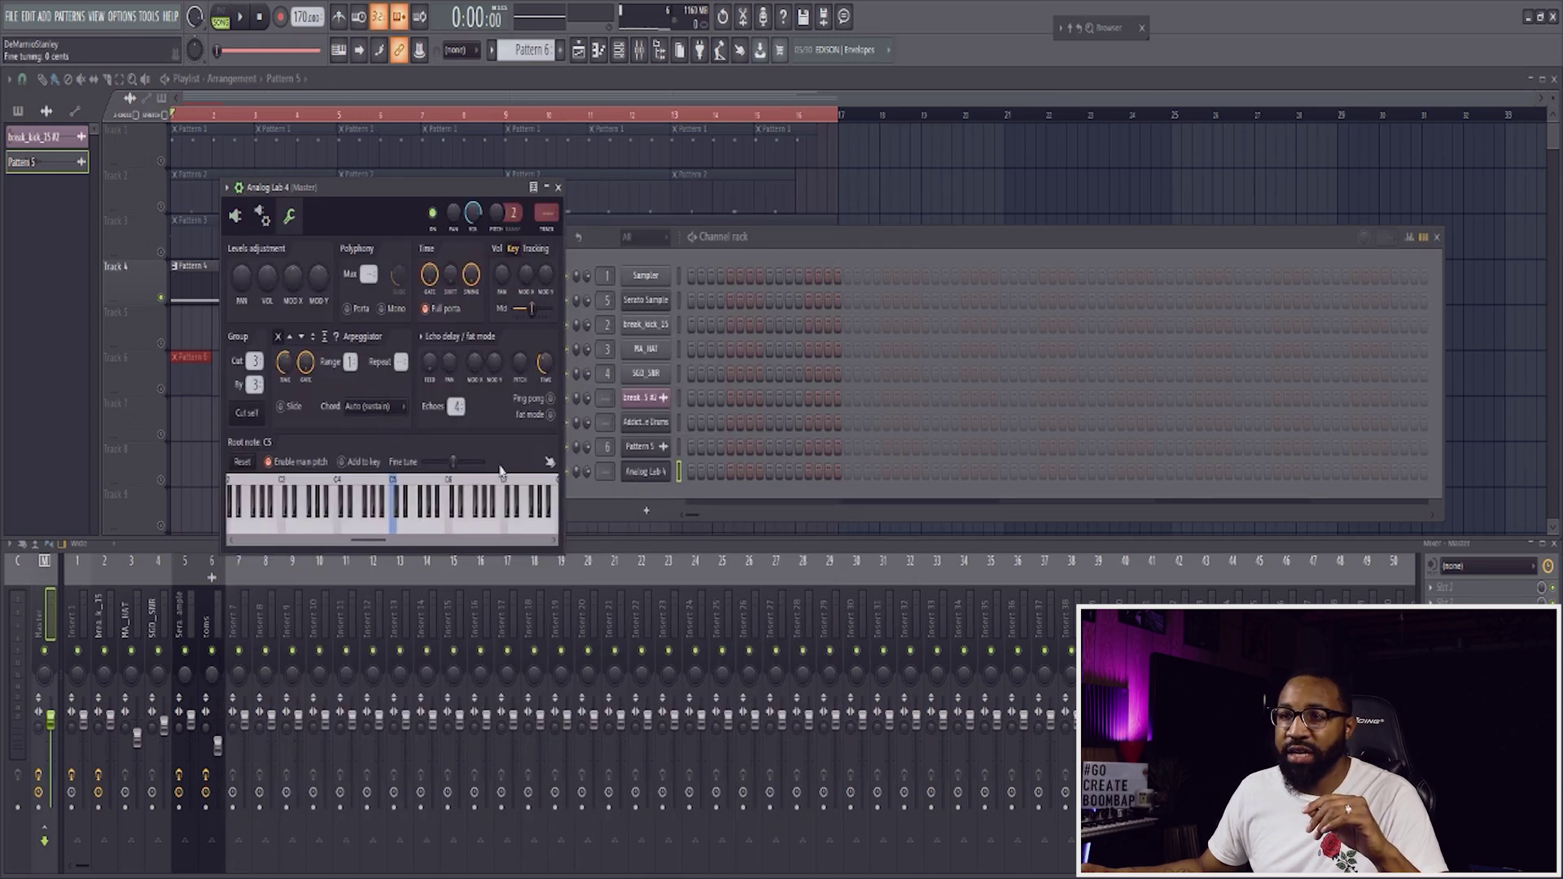
left_click(235, 216)
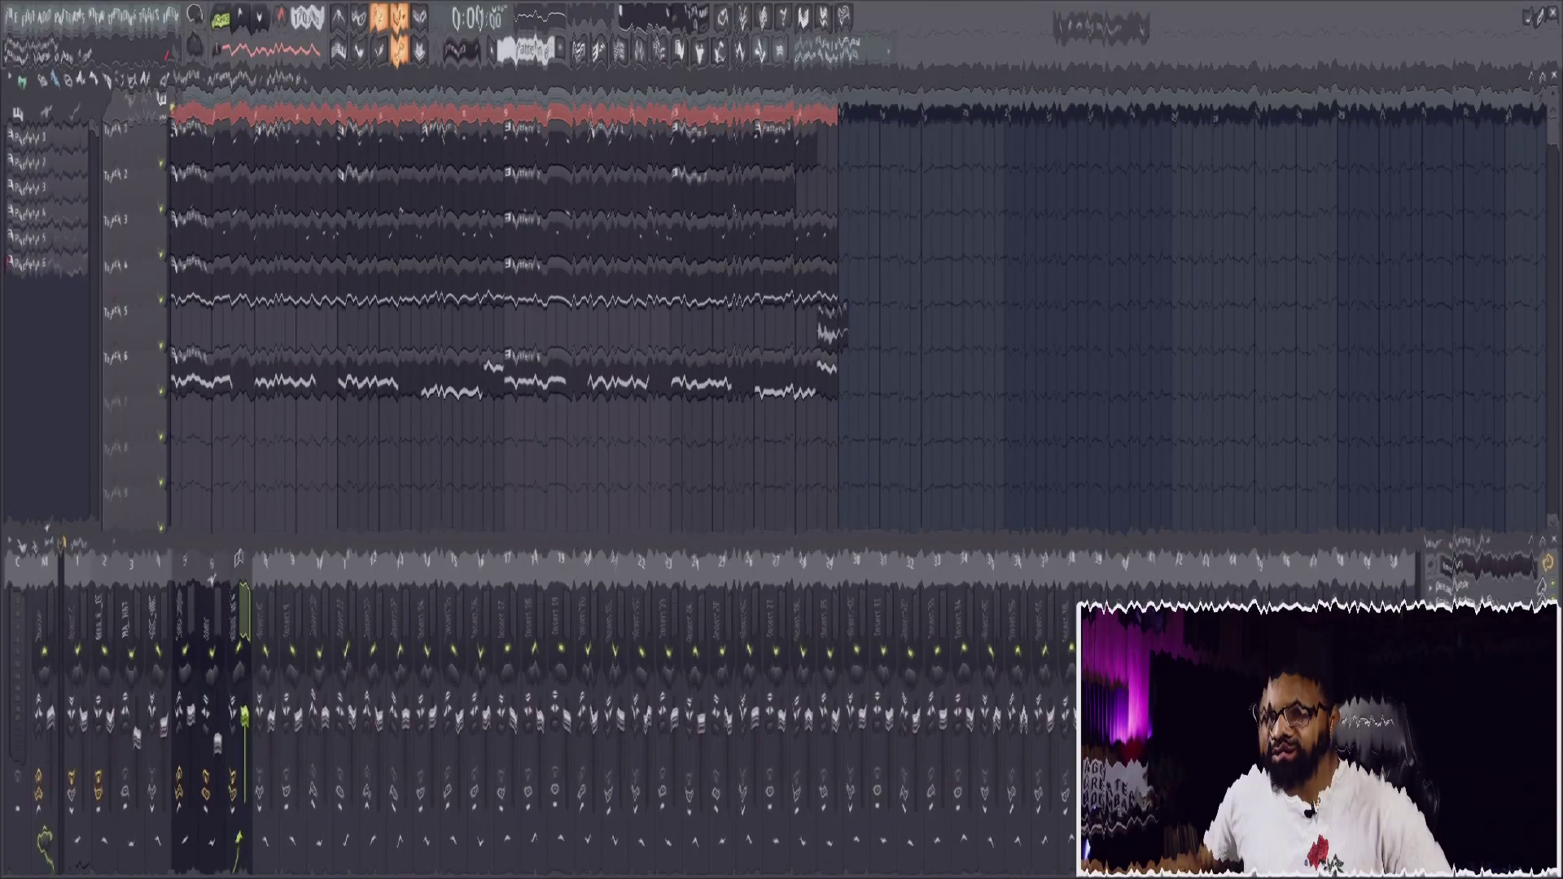
Step: Start playback, collapse the Beat Butcha - Pure Protein Vol. 5 folder and look through the other BEAT BUTCHA kits
key("space")
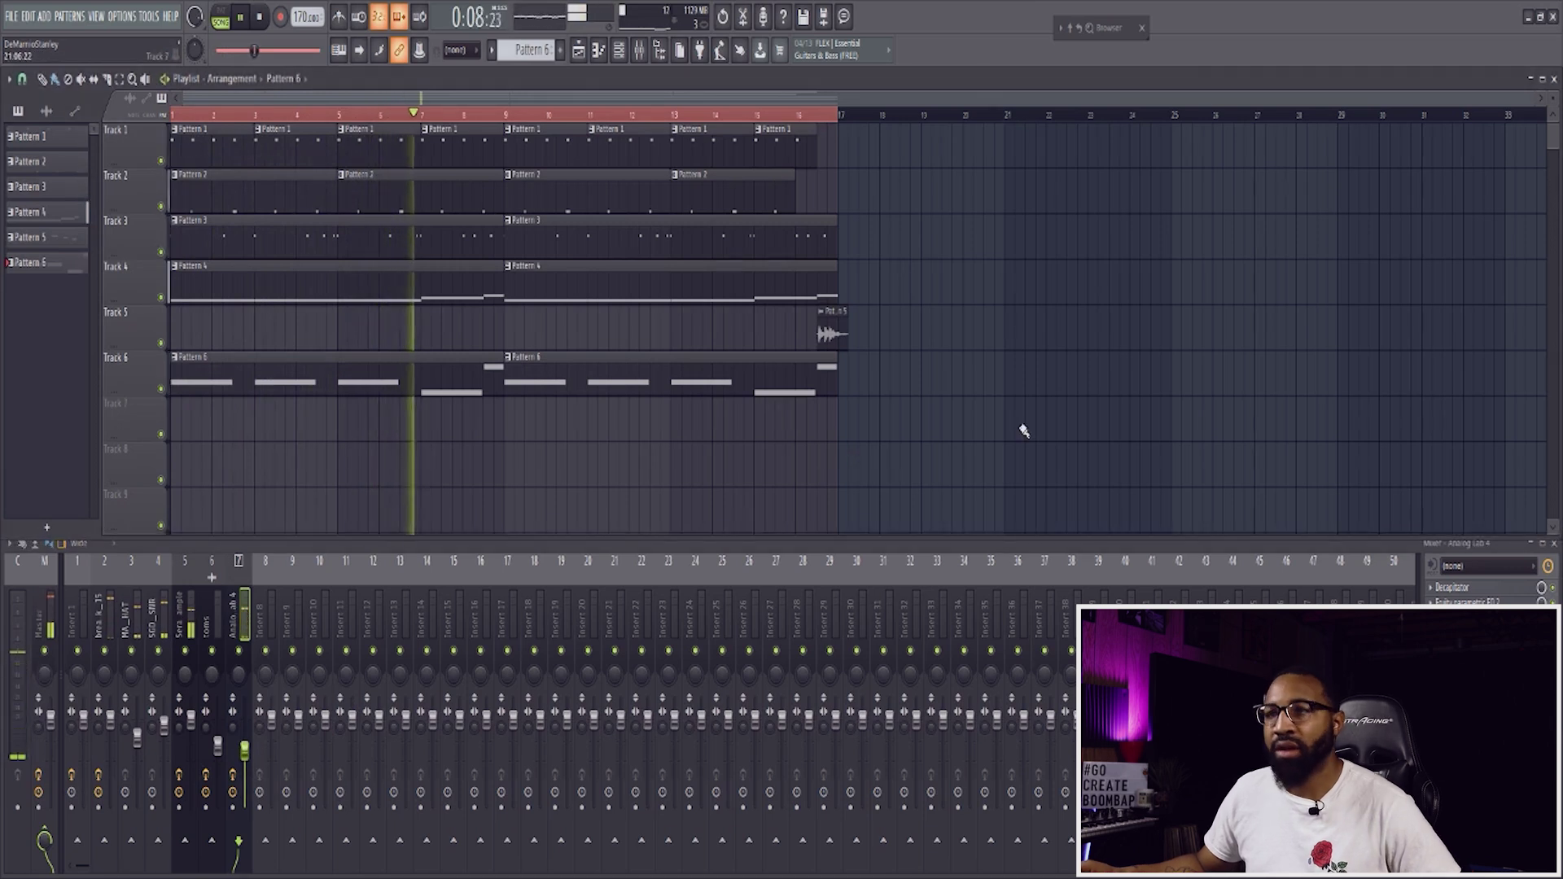
mouse_move(1099, 29)
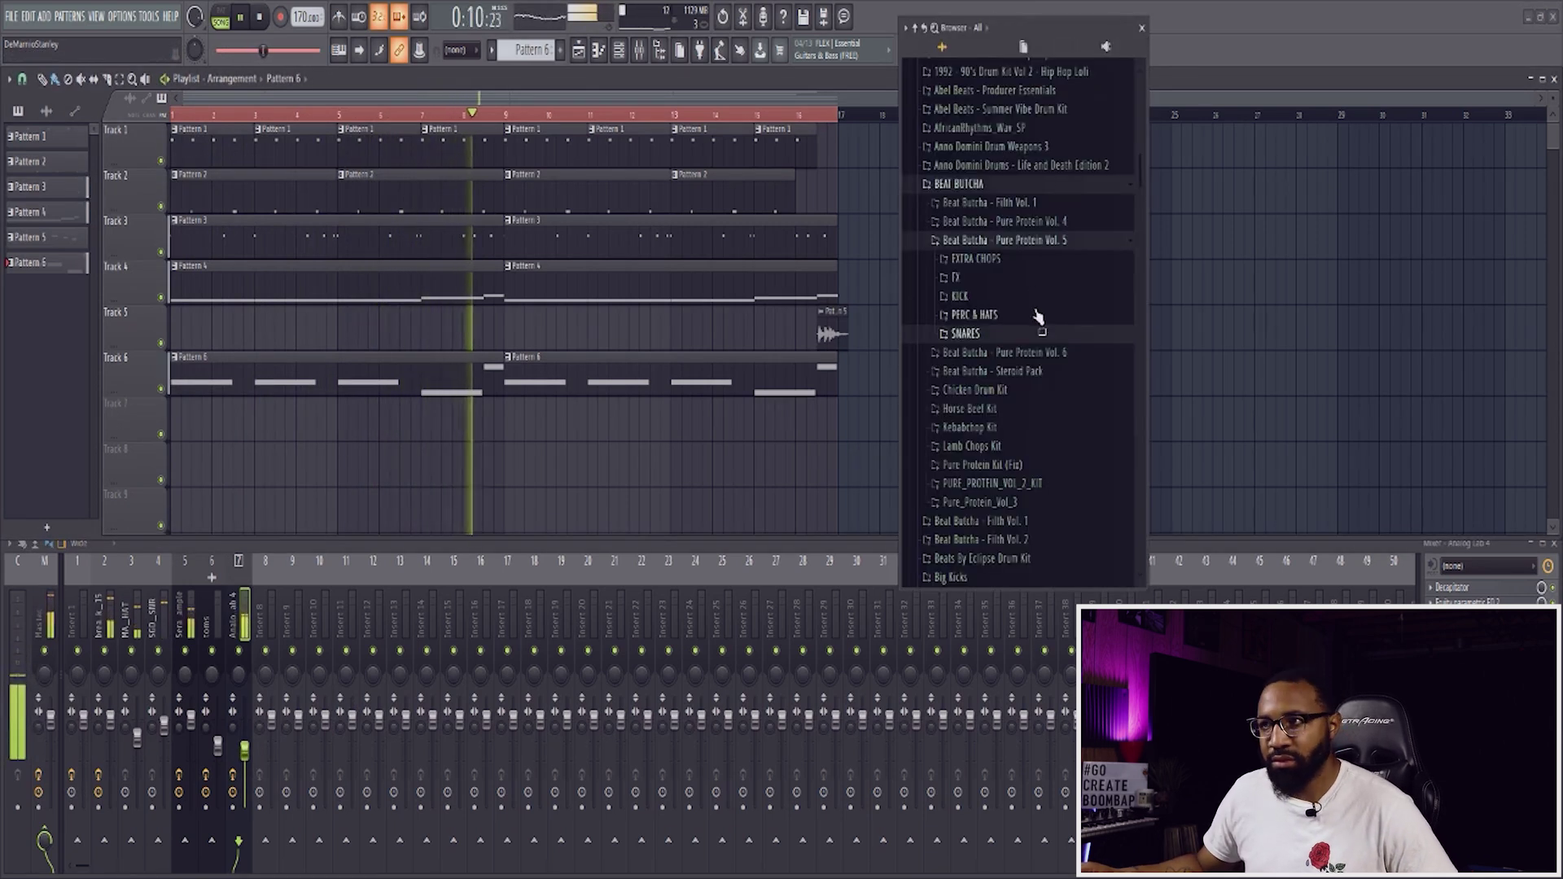
scroll(1036, 319, "up", 2)
left_click(1029, 348)
scroll(1030, 356, "up", 2)
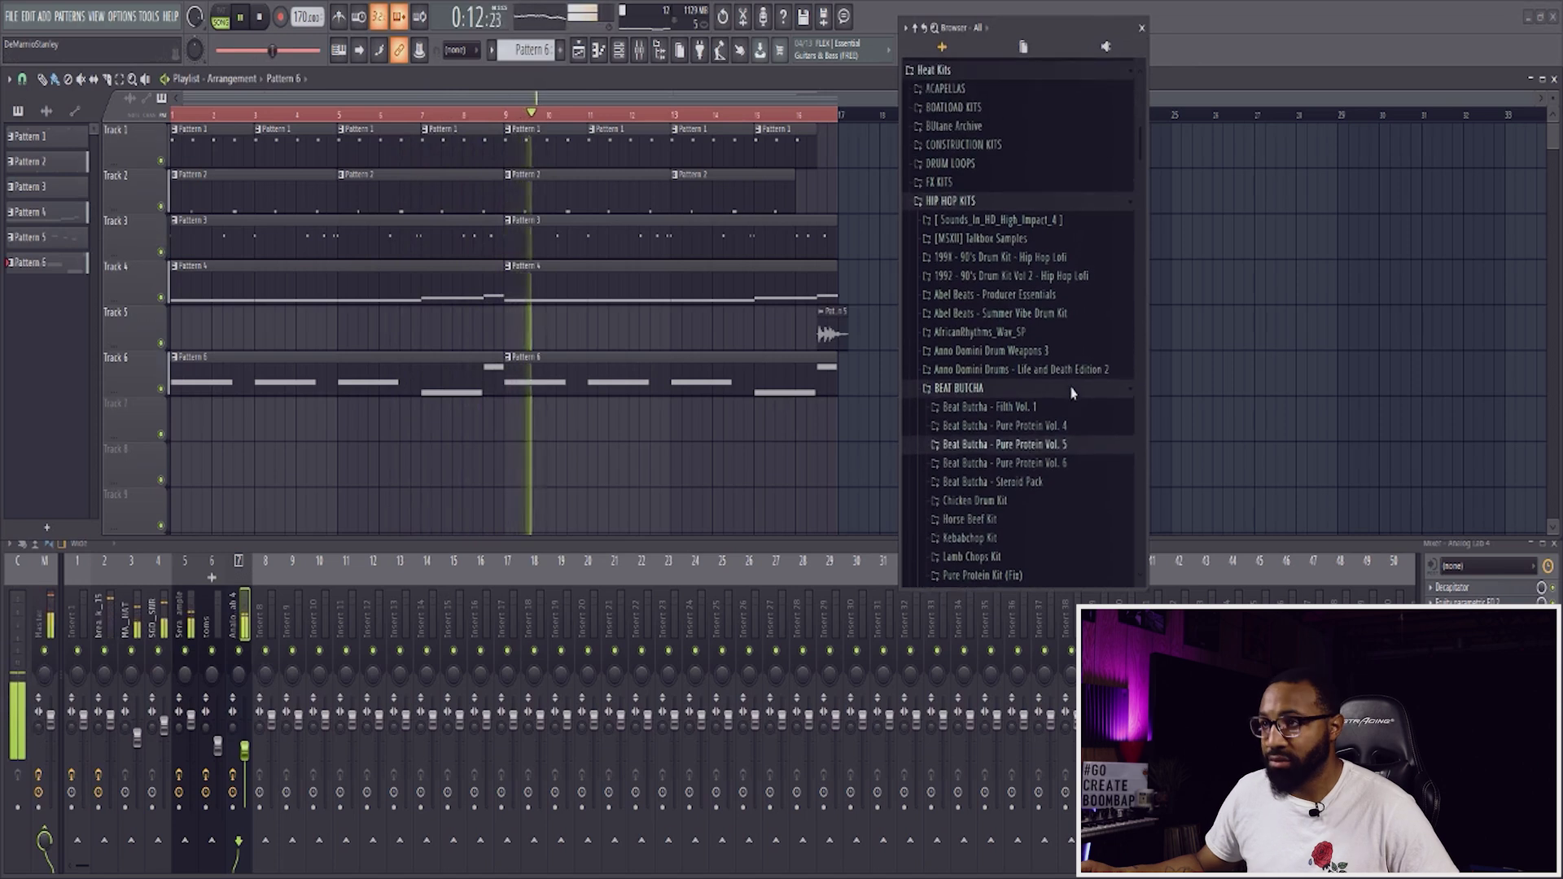
scroll(1027, 356, "down", 4)
scroll(1033, 370, "up", 2)
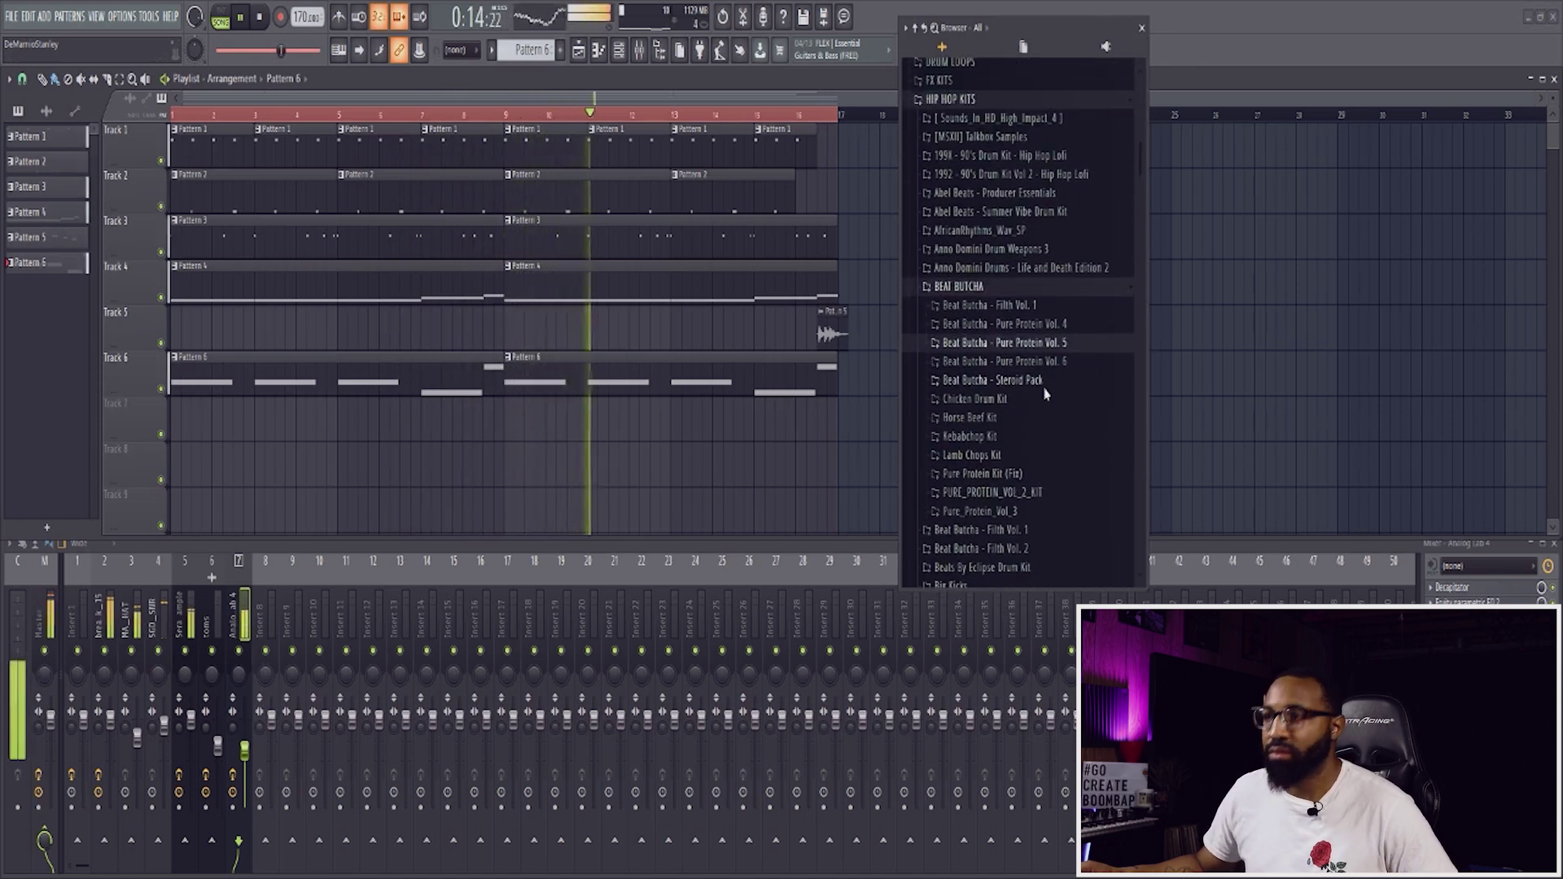
scroll(1078, 357, "down", 2)
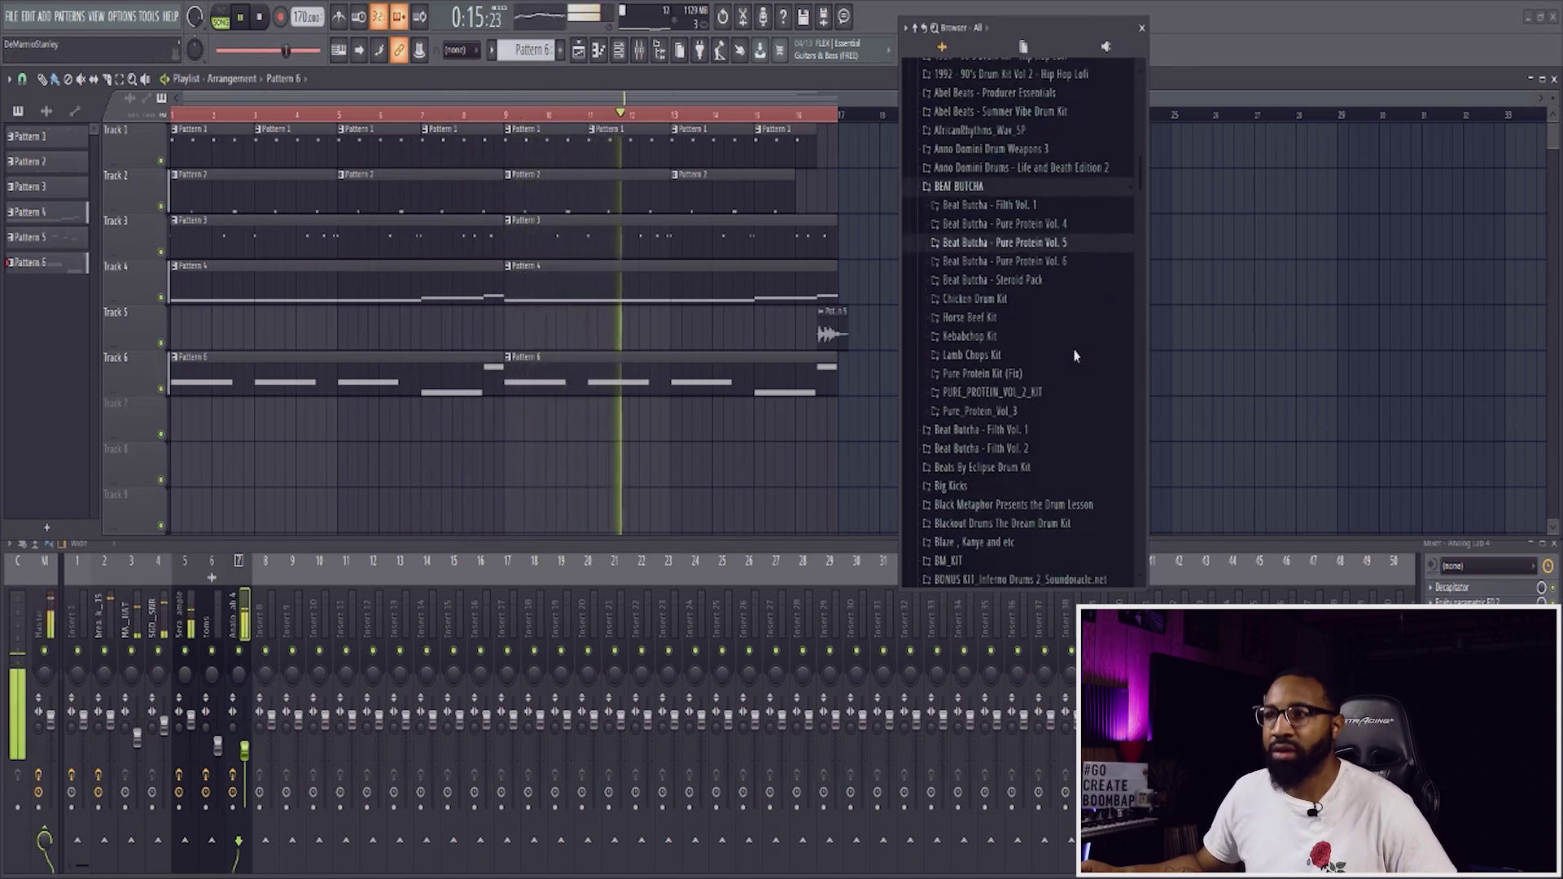
Step: Expand the Lamb Chops Kit and look through the hat samples in its percussion folder
left_click(999, 353)
scroll(1029, 382, "down", 2)
left_click(1005, 325)
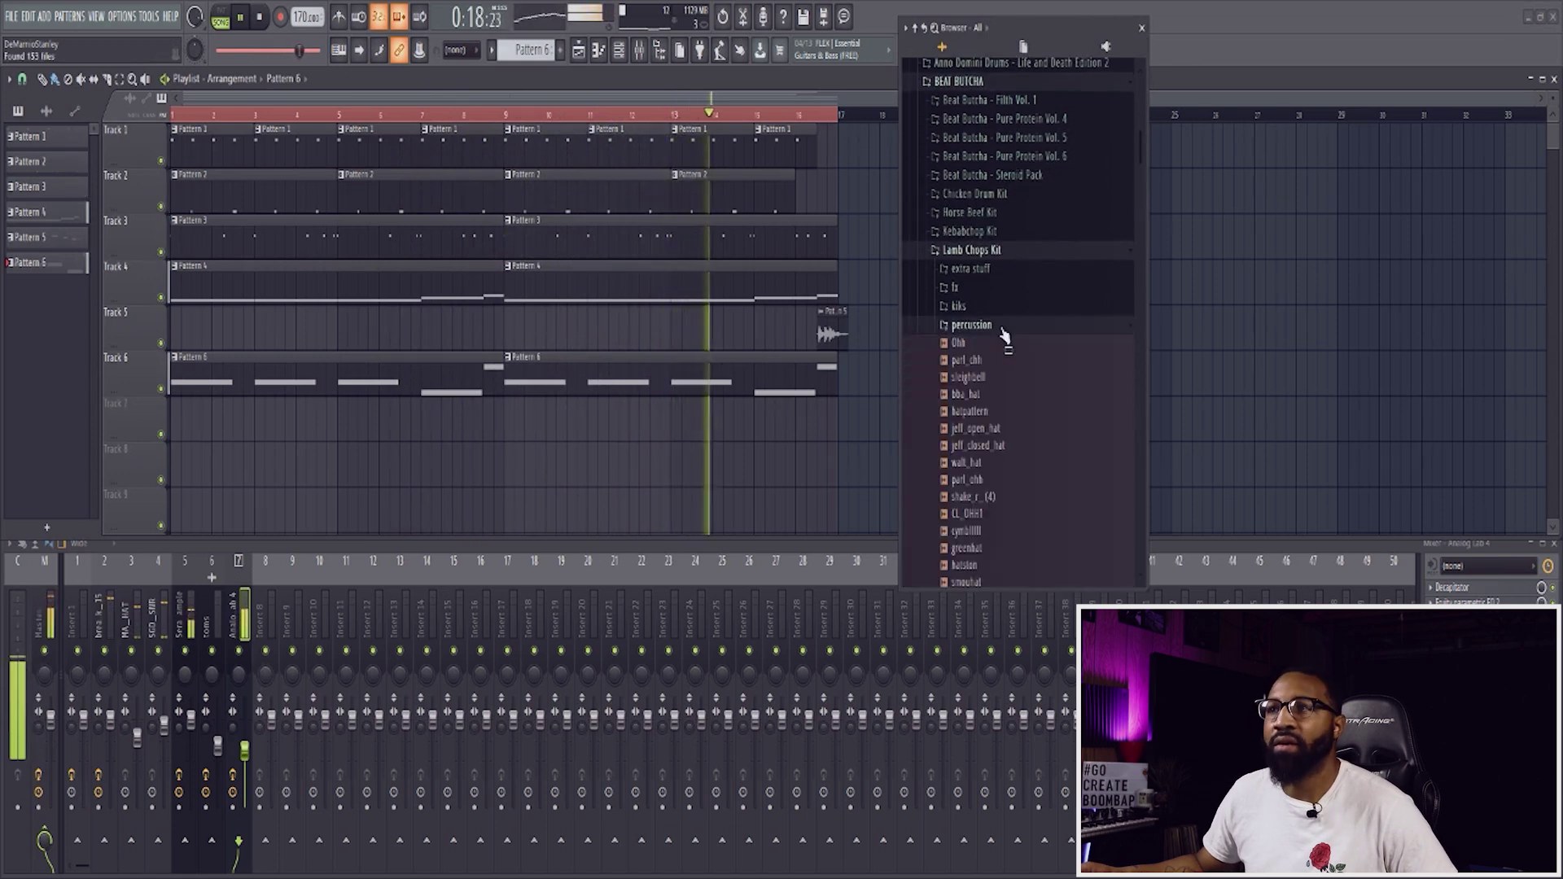
scroll(1065, 394, "down", 2)
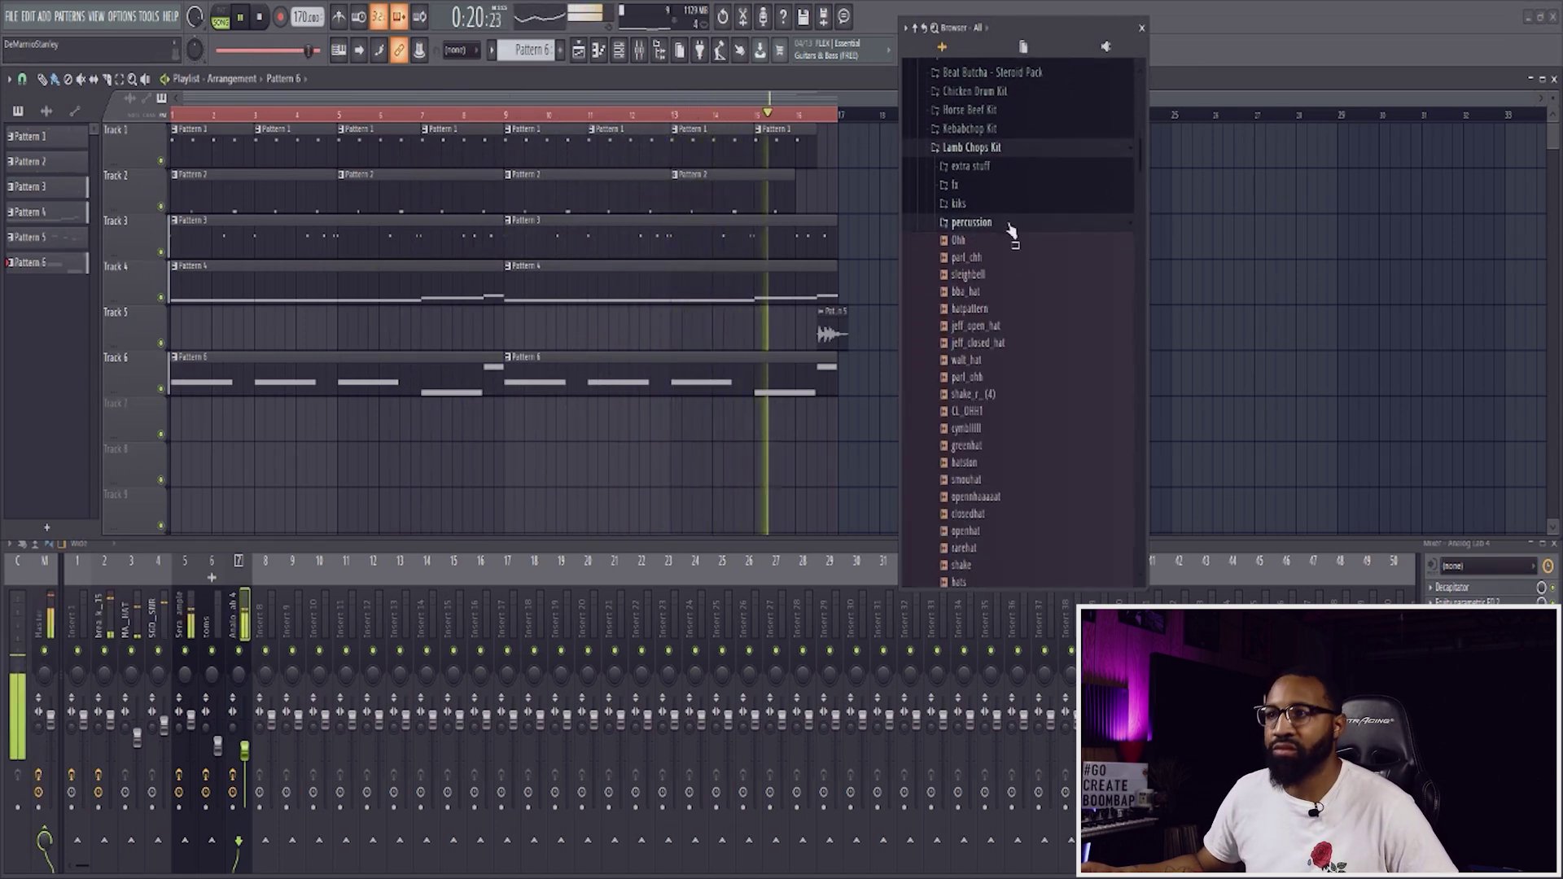
left_click(1009, 226)
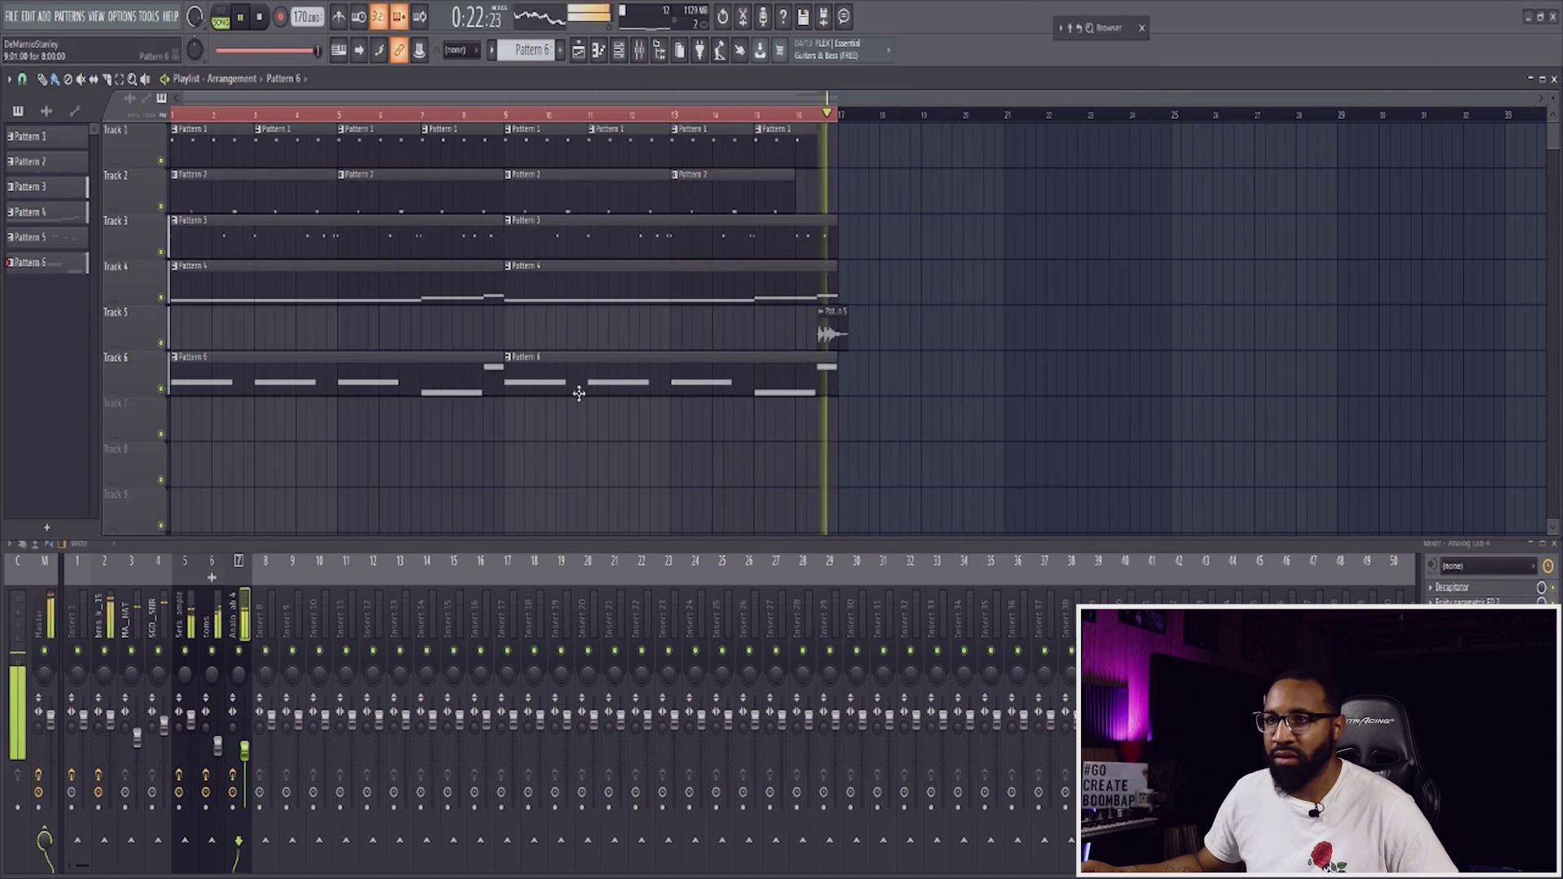
Step: Show the sample settings of the jeff_open_hat_2 channel
scroll(1039, 366, "up", 3)
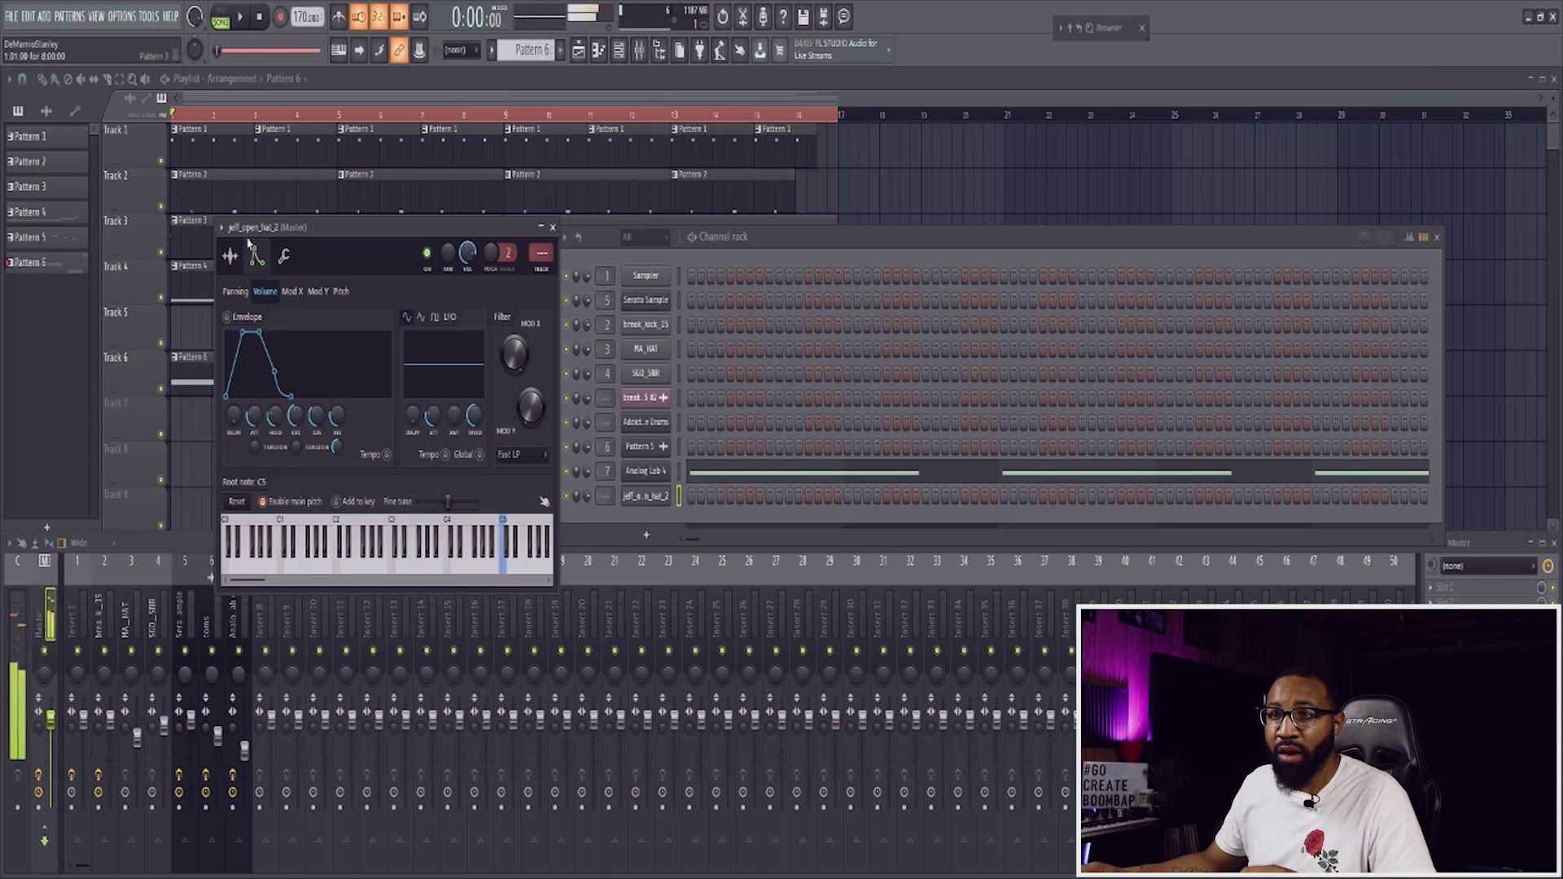
left_click(228, 271)
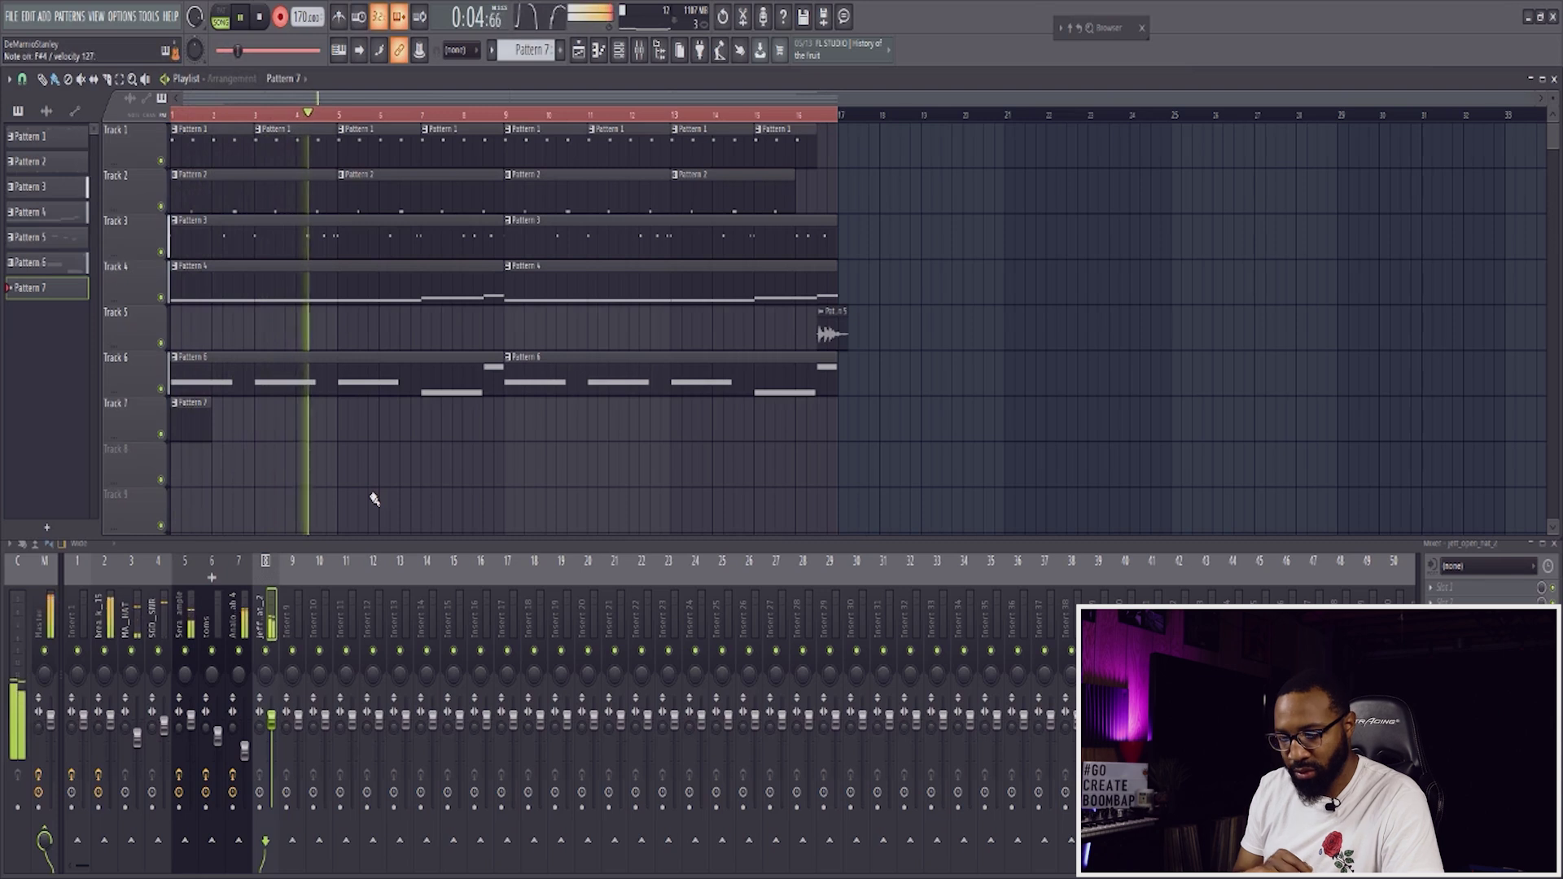
Step: Place a copy of the Pattern 7 clip four bars further along Track 7 and open its open hat notes in the piano roll
left_click_drag(271, 424, 437, 423)
double_click(443, 424)
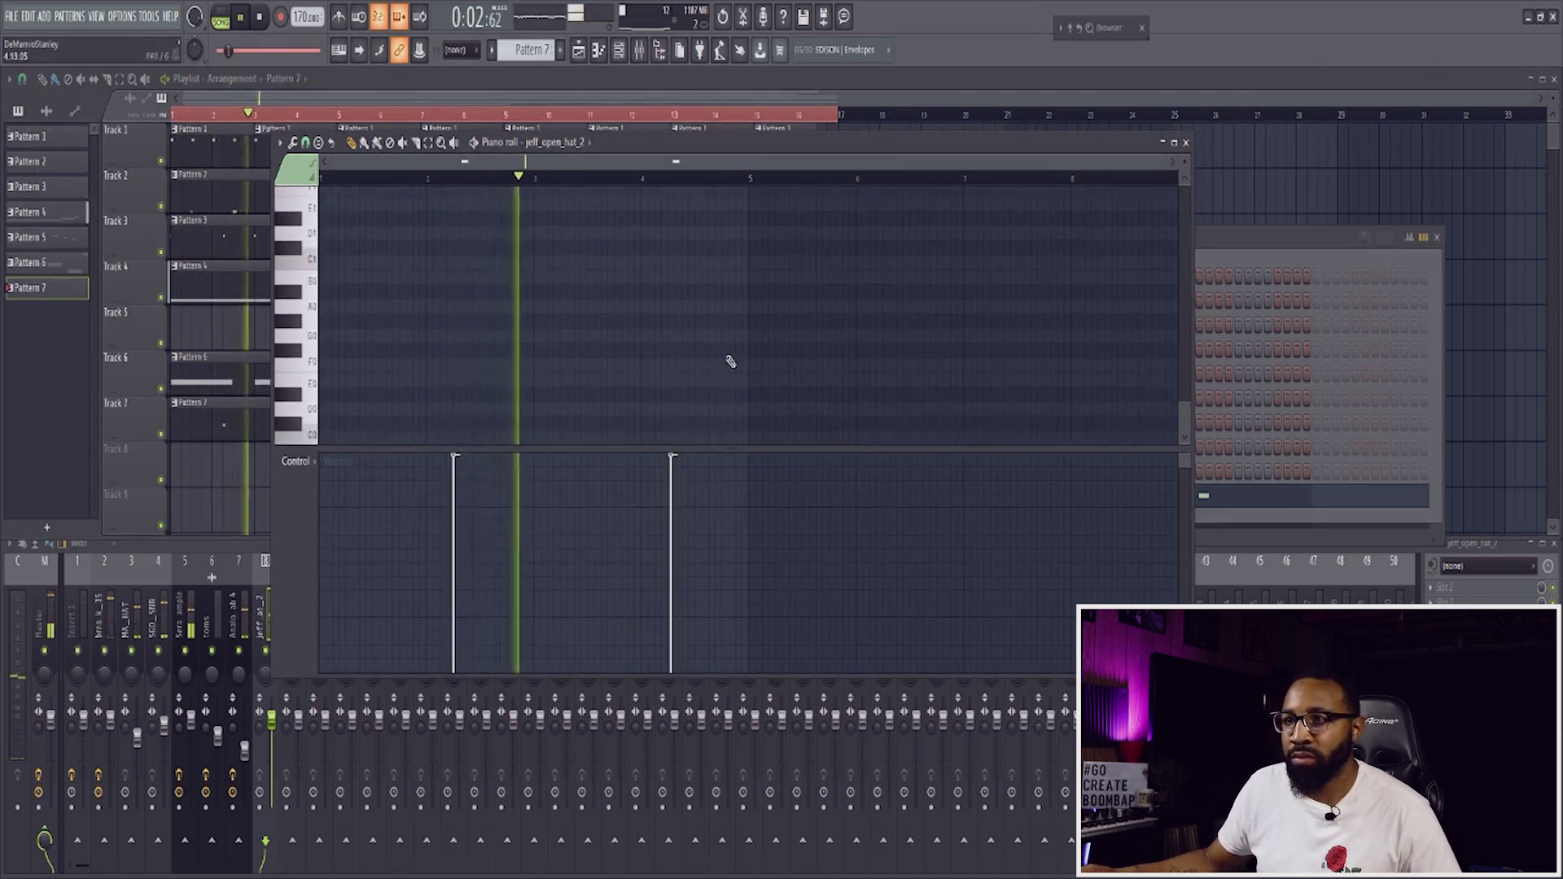
scroll(765, 371, "down", 2)
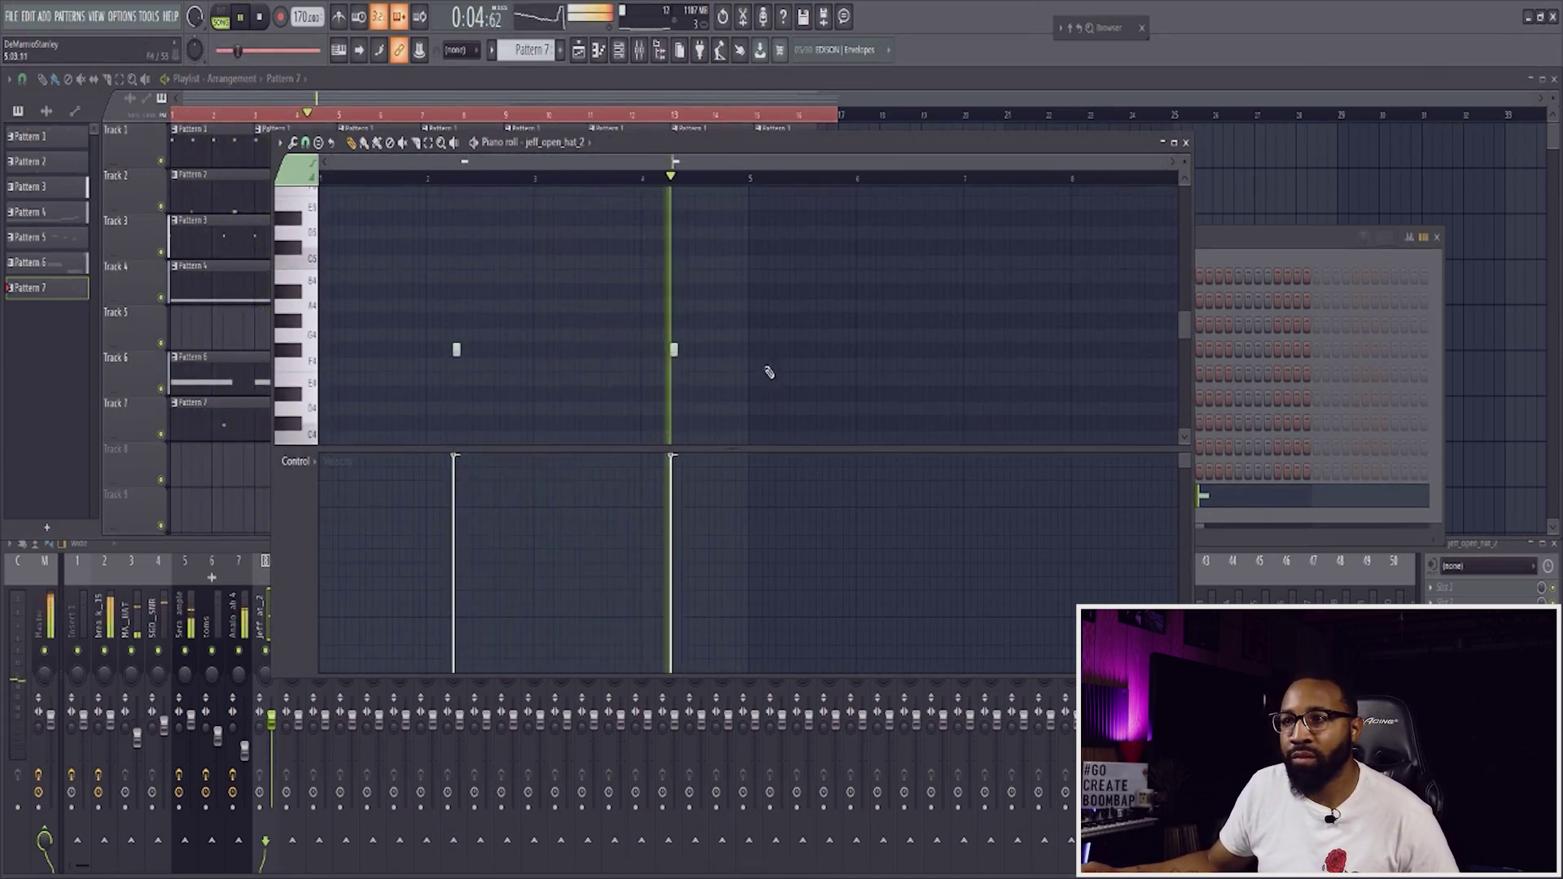
Step: Restart playback and quick-quantize the jeff_open_hat_2 notes of Pattern 7
key("space")
key("space")
key("ctrl+q")
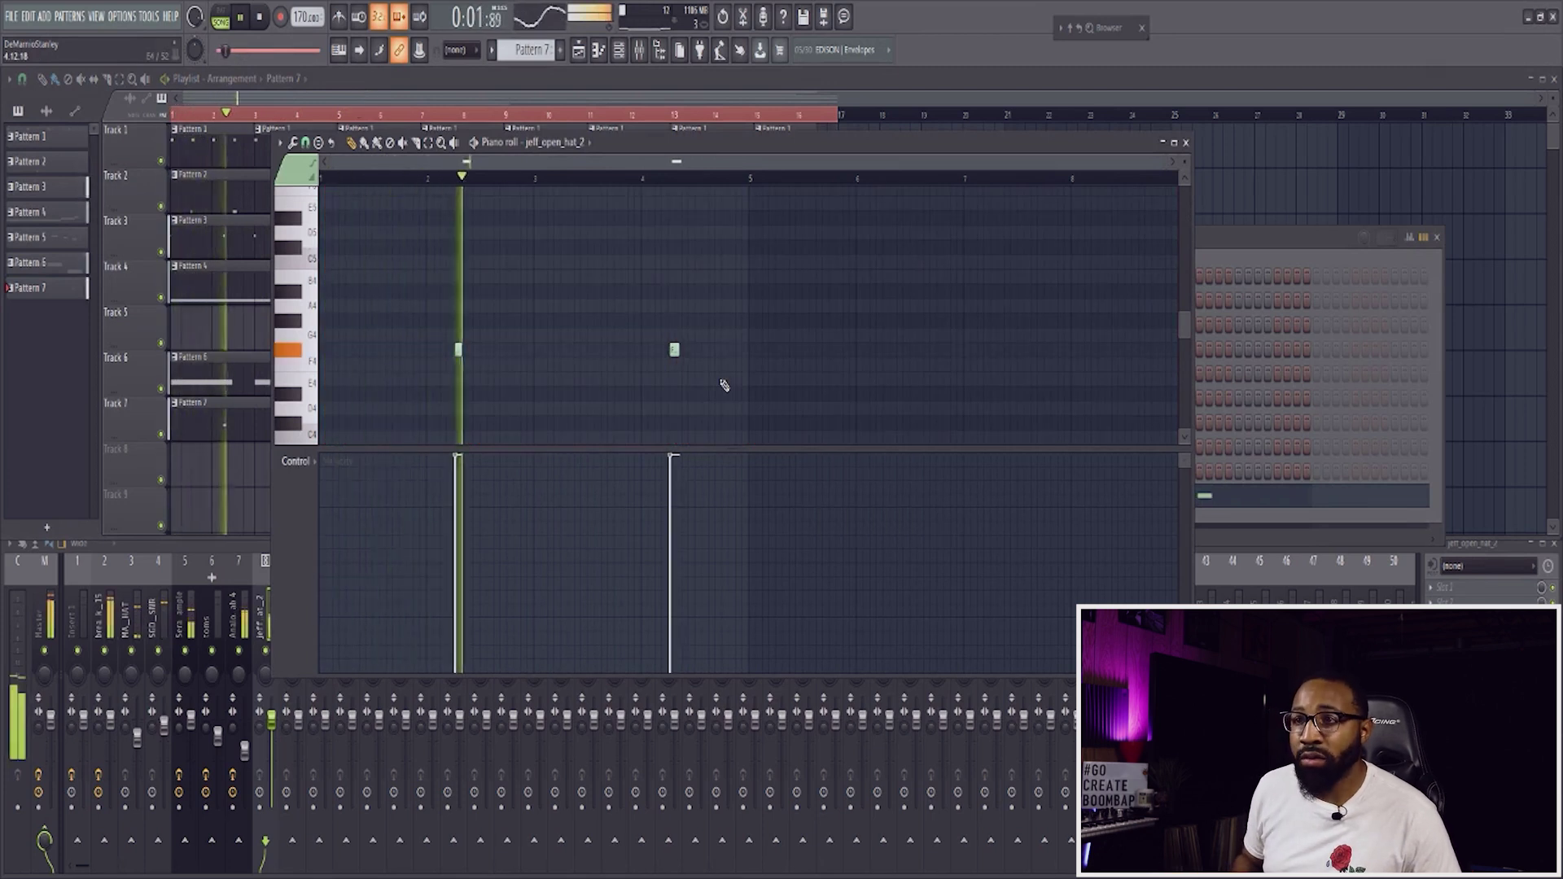